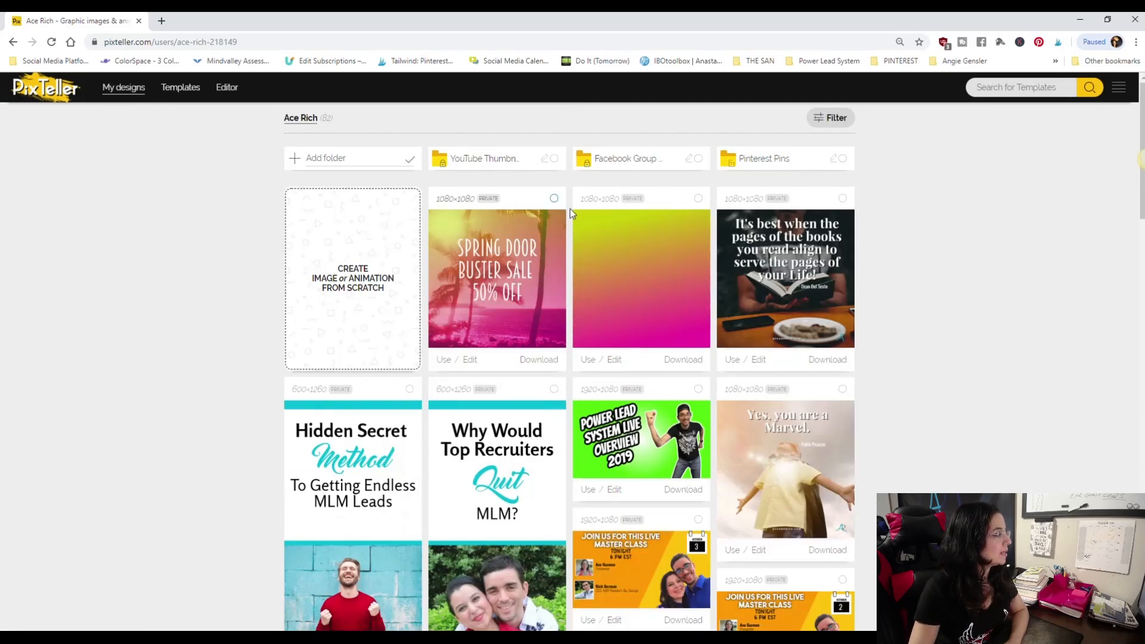
Open the yellow-green to pink gradient design from the saved designs
{"action": "left_click", "coordinate": [647, 275]}
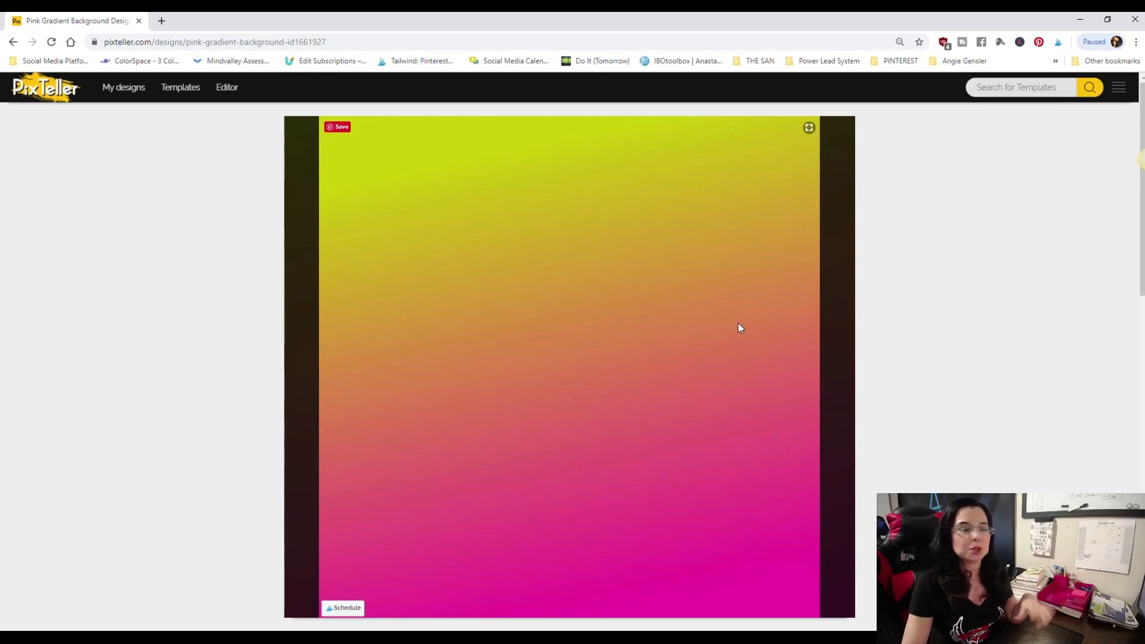
Search Google Images for "gradient background" in a new browser tab and preview the red-purple Unsplash gradient
{"action": "left_click", "coordinate": [162, 20]}
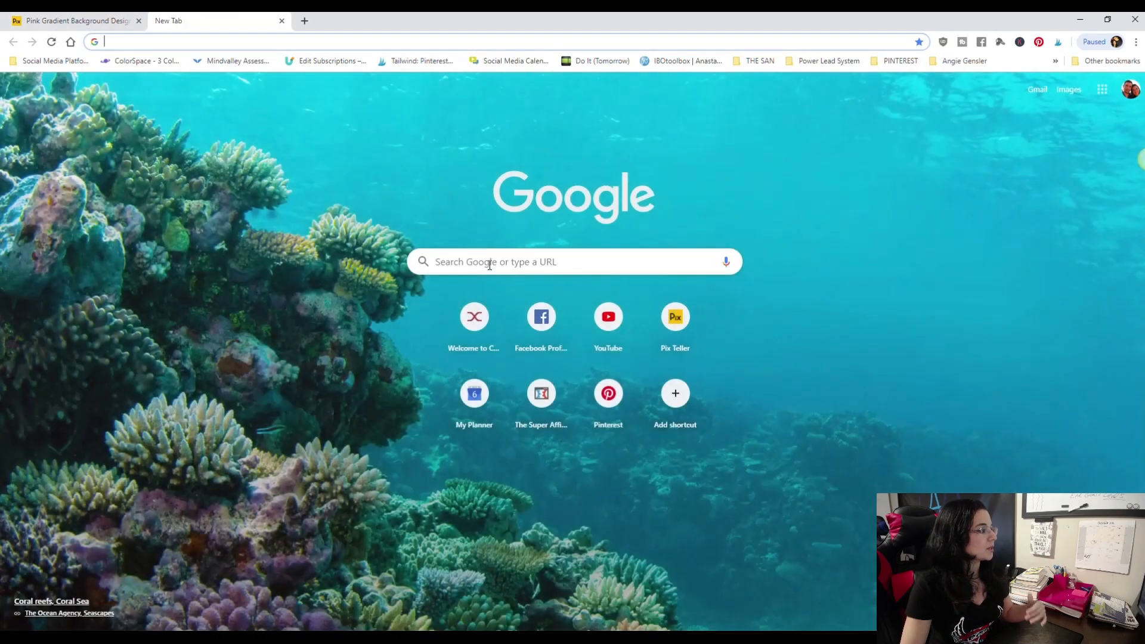
{"action": "left_click", "coordinate": [499, 257]}
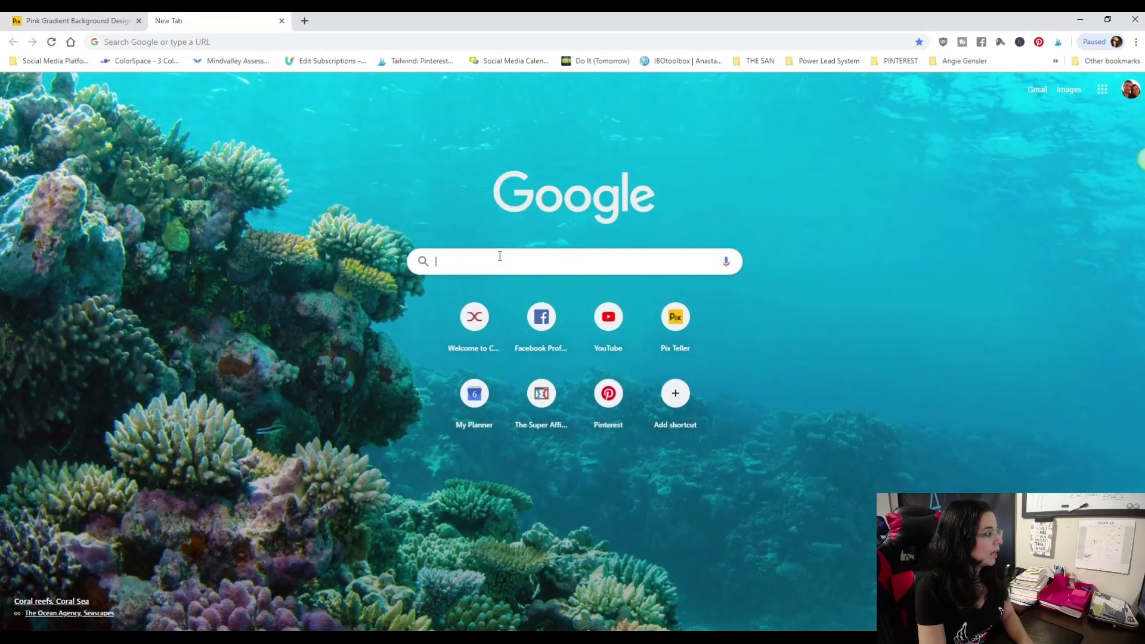
{"action": "type", "text": "gradient back"}
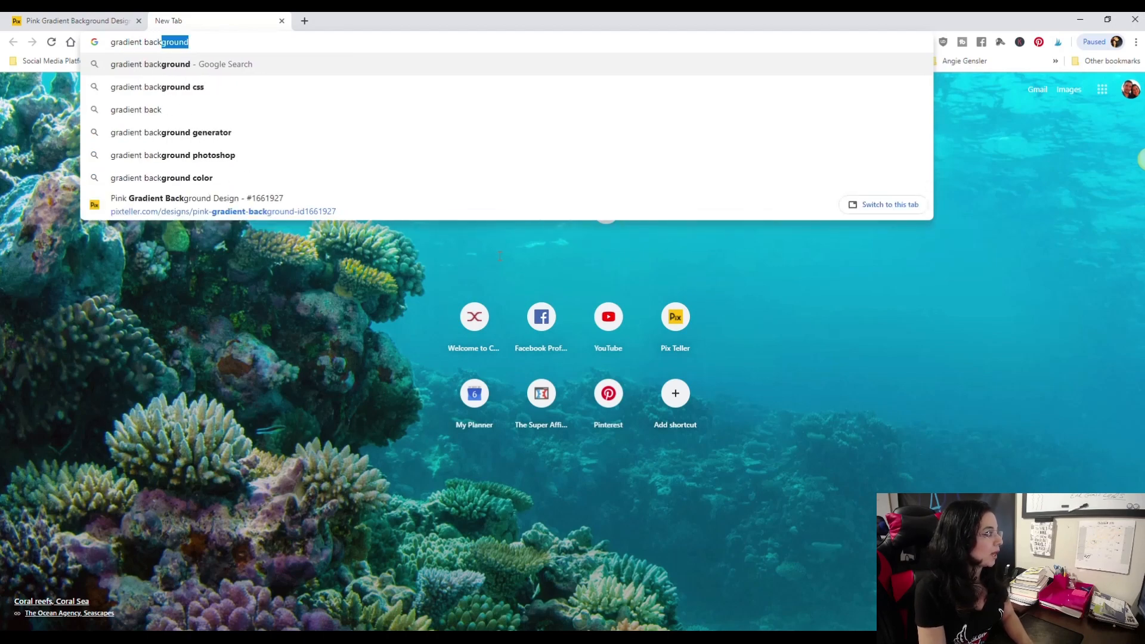
{"action": "key", "text": "Return"}
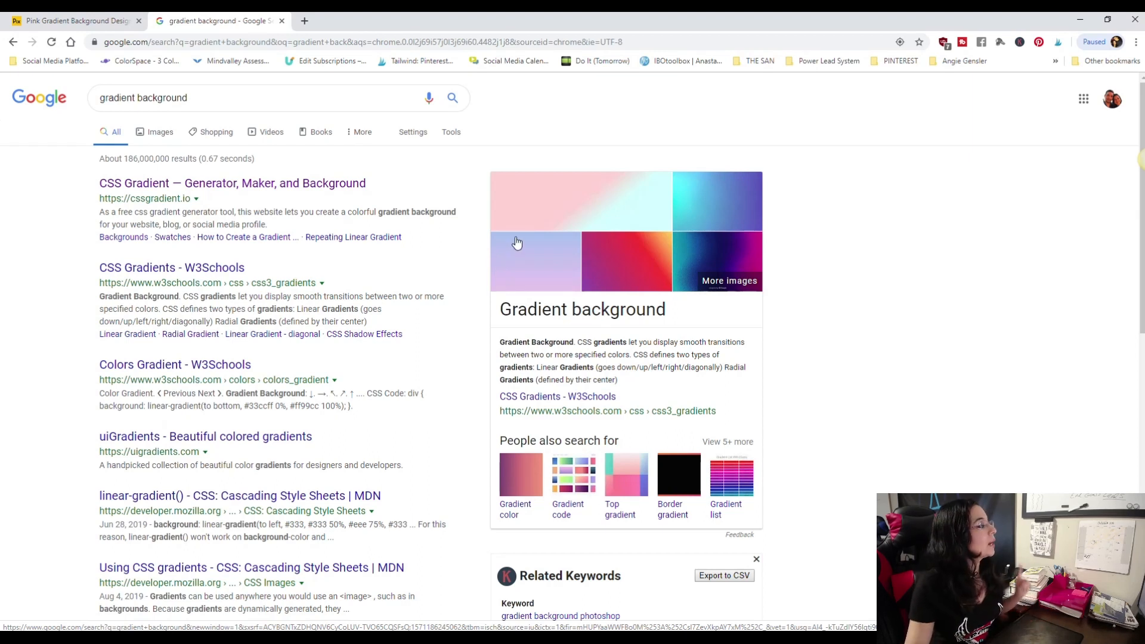
{"action": "left_click", "coordinate": [161, 139]}
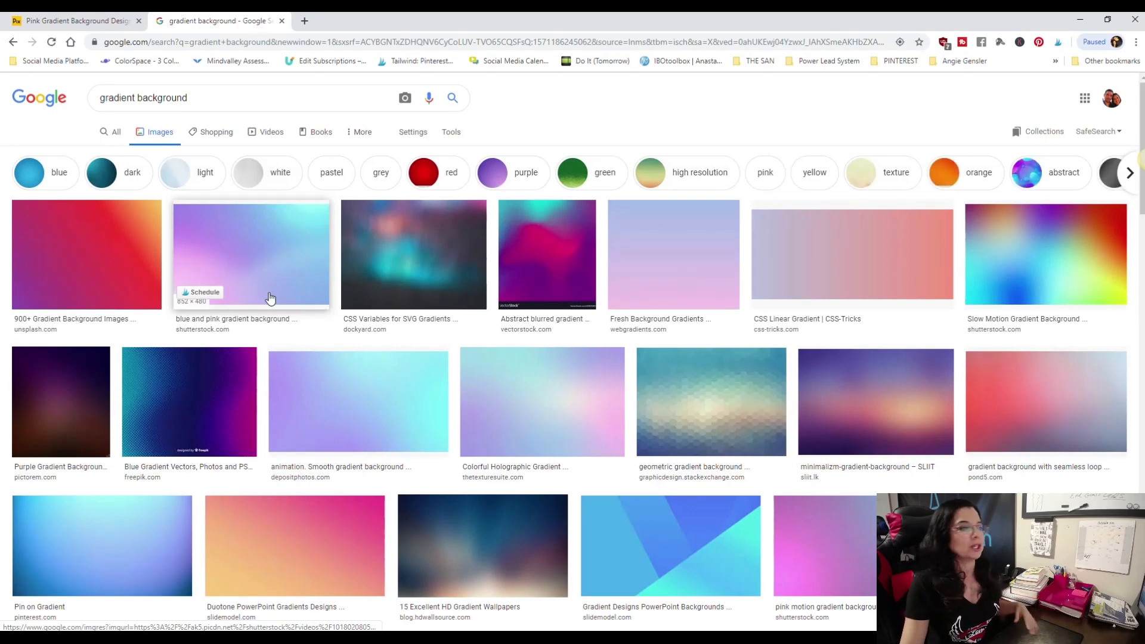
{"action": "left_click", "coordinate": [111, 268]}
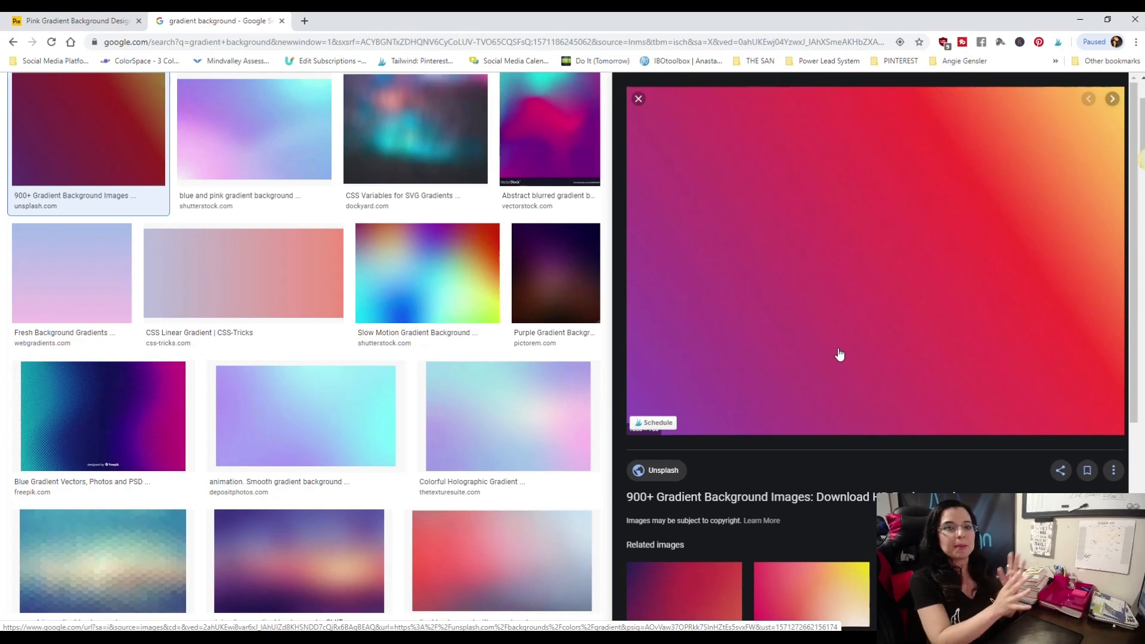
Return to the Pink Gradient Background design in PixTeller and use its image in the editor
{"action": "left_click", "coordinate": [59, 22]}
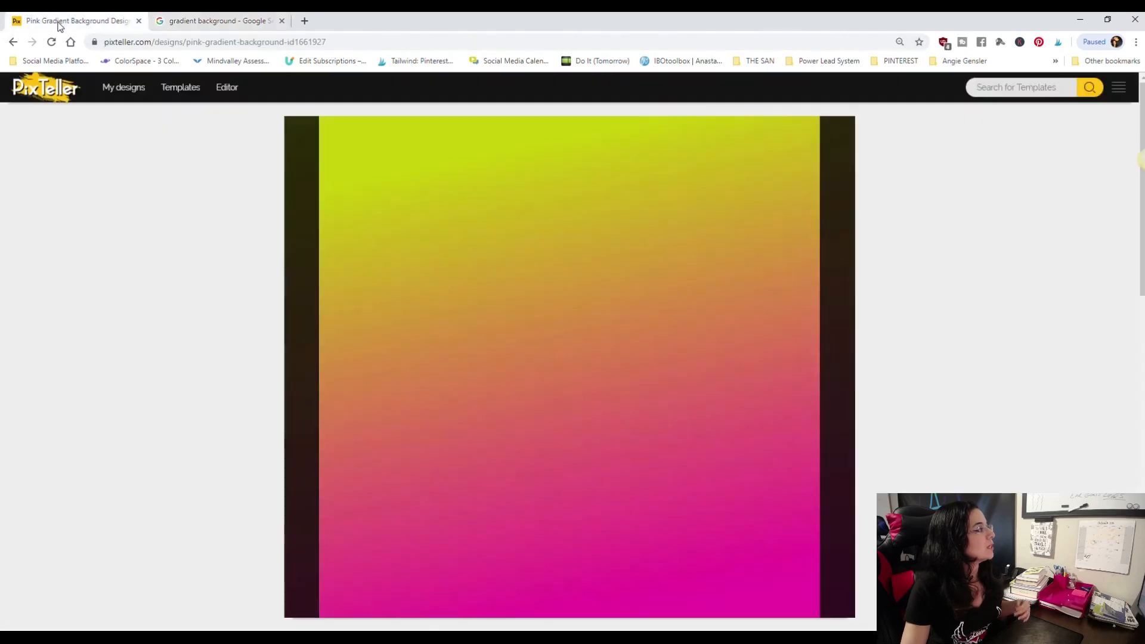
{"action": "scroll", "coordinate": [224, 313], "scroll_direction": "down", "scroll_amount": 1}
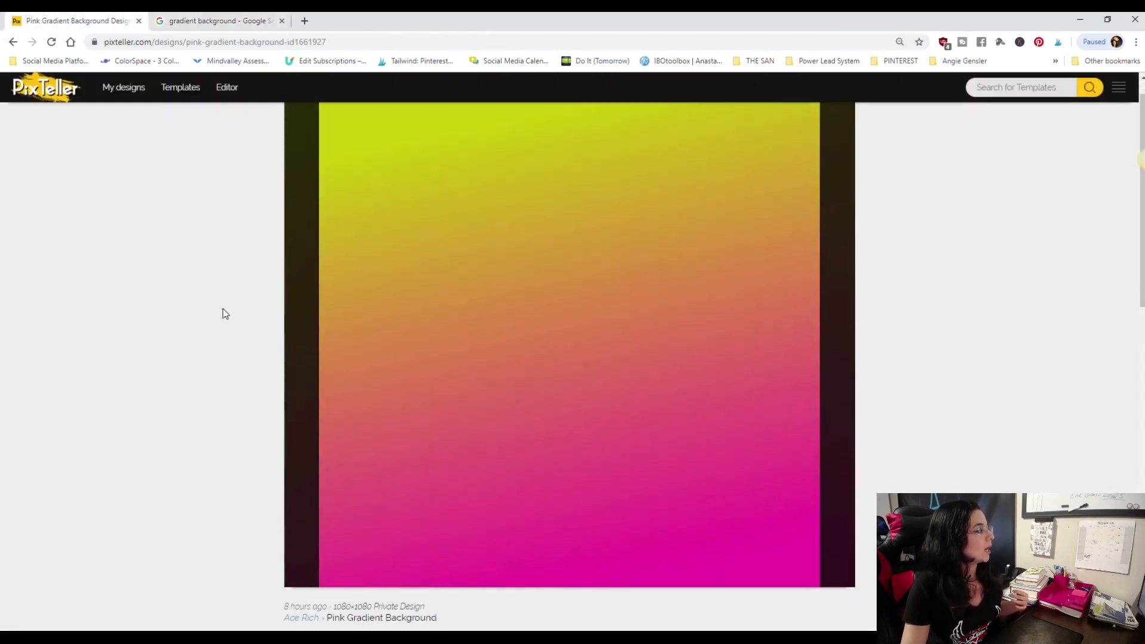
{"action": "scroll", "coordinate": [224, 313], "scroll_direction": "down", "scroll_amount": 2}
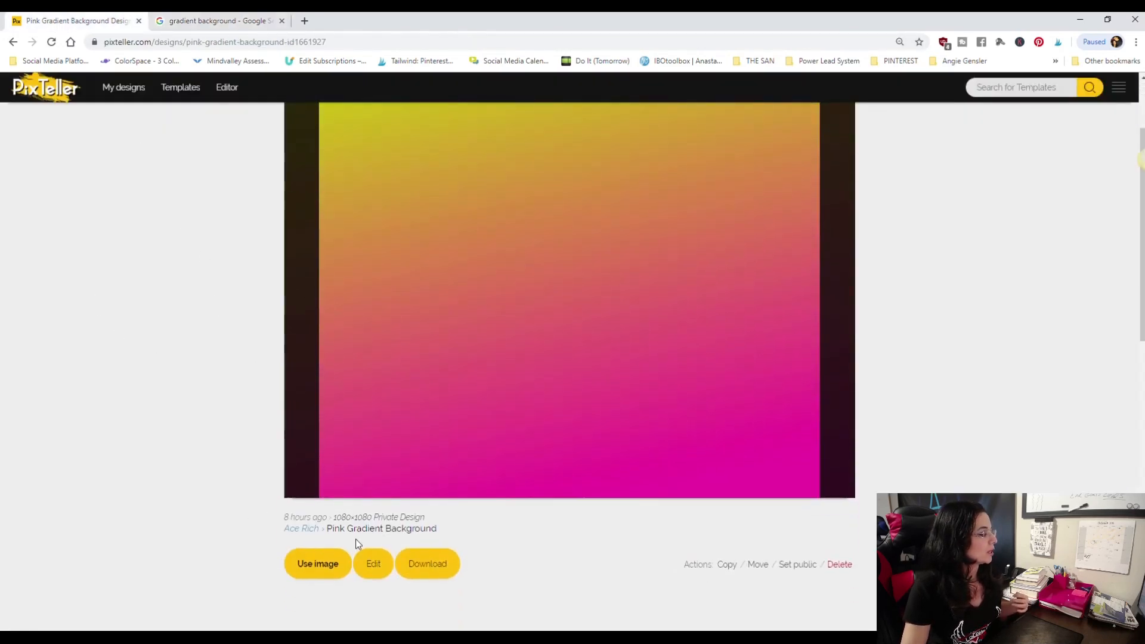
{"action": "left_click", "coordinate": [332, 567]}
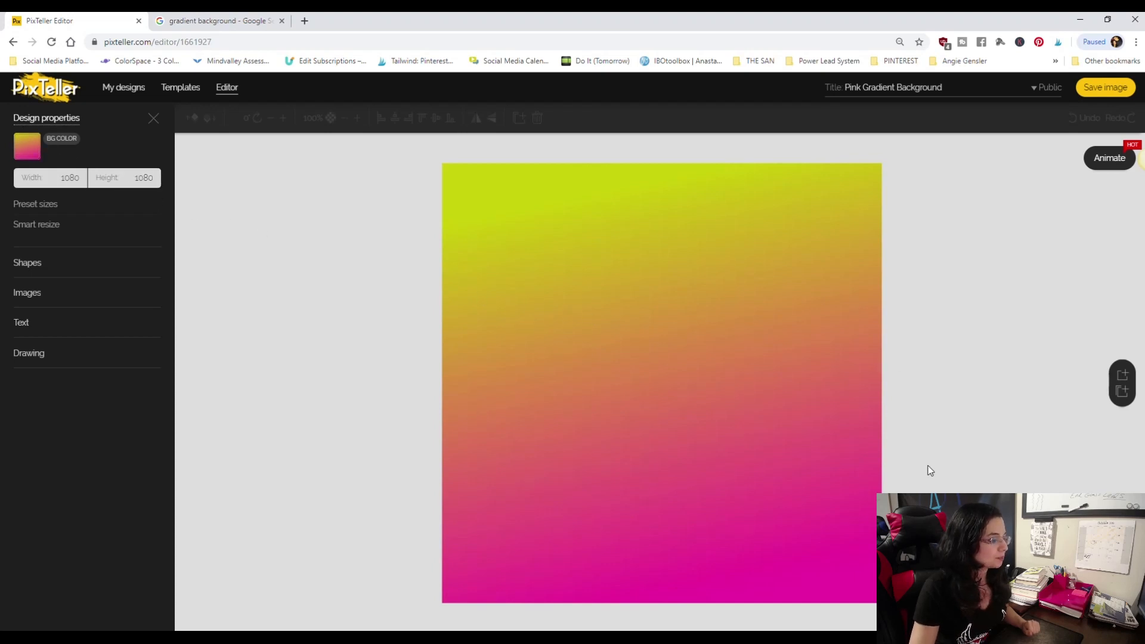
Add a blank second page and give it a linear background gradient from white to pink #E91E63
{"action": "left_click", "coordinate": [1123, 375]}
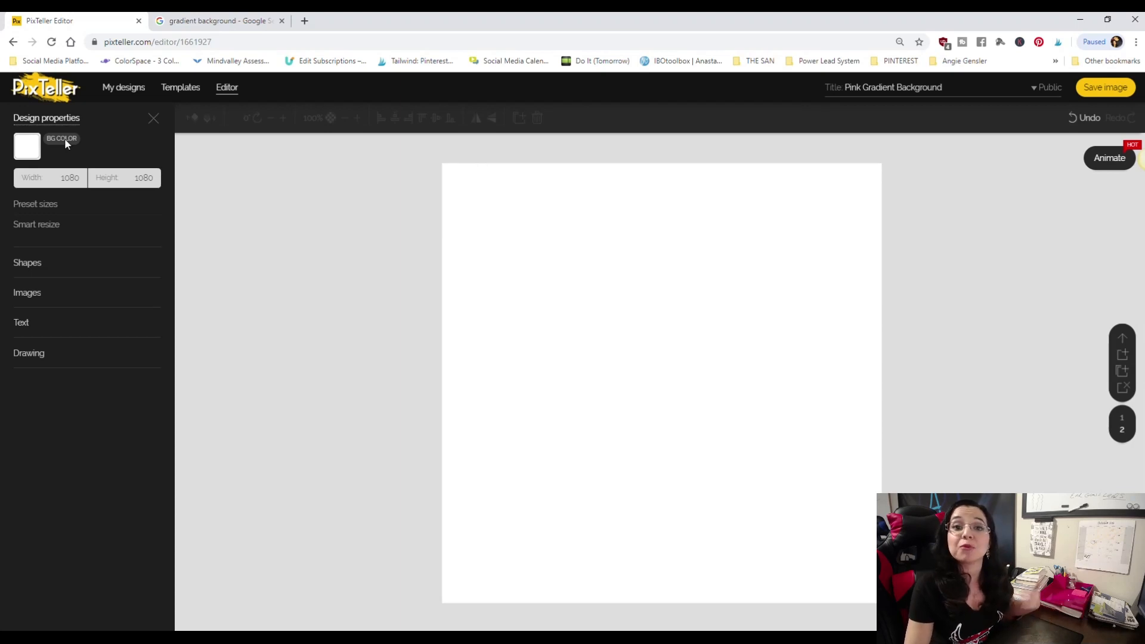
{"action": "left_click", "coordinate": [27, 144]}
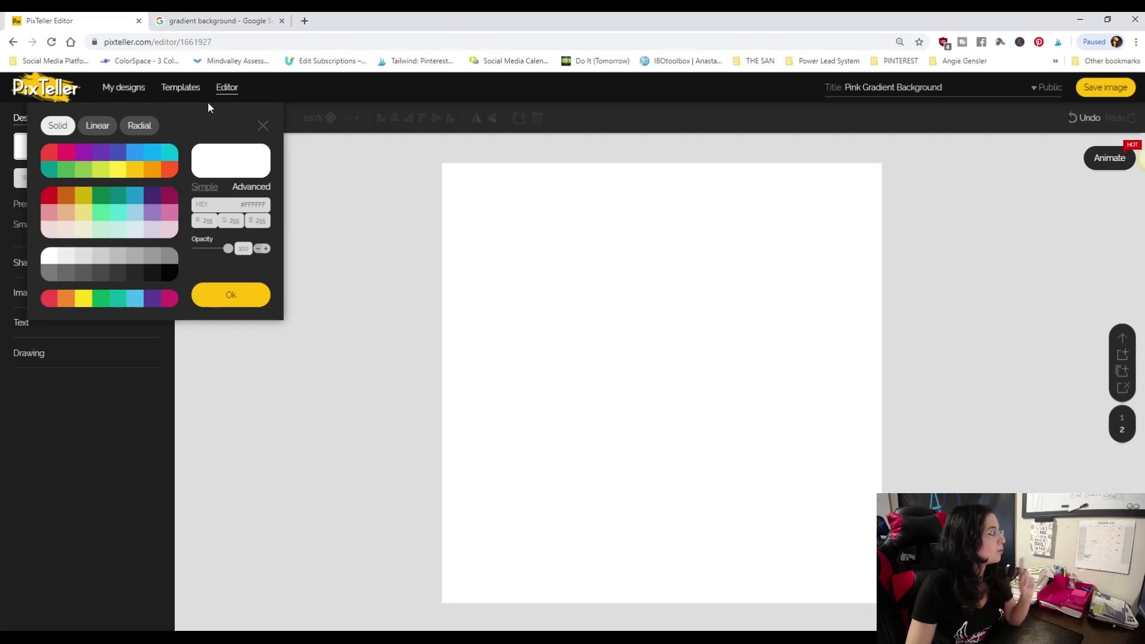
{"action": "left_click", "coordinate": [67, 153]}
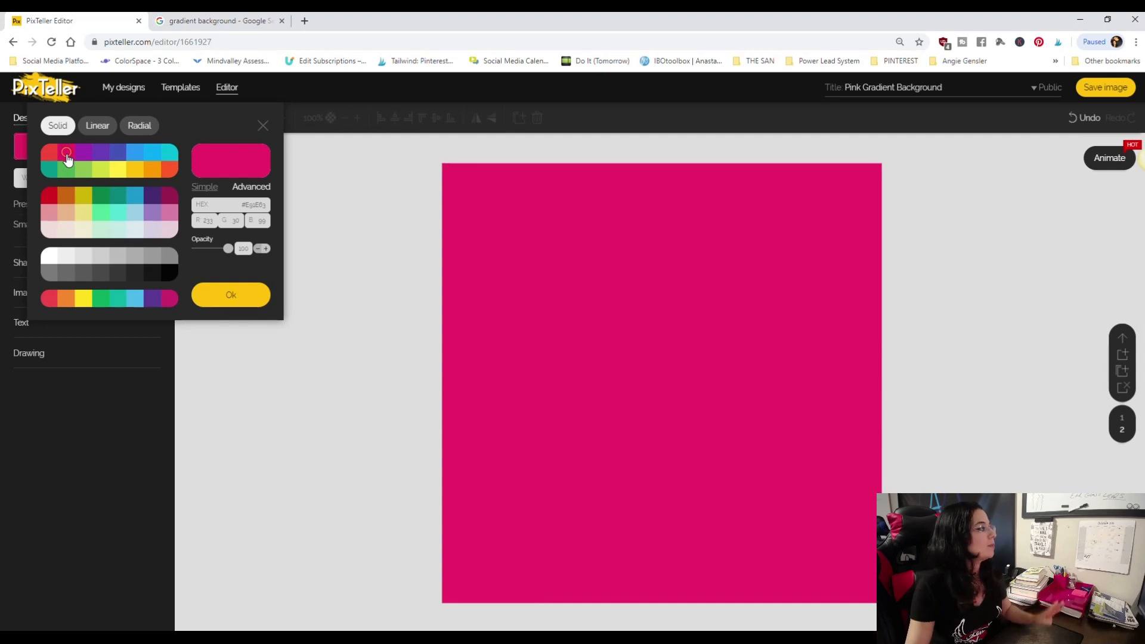
{"action": "left_click", "coordinate": [98, 122]}
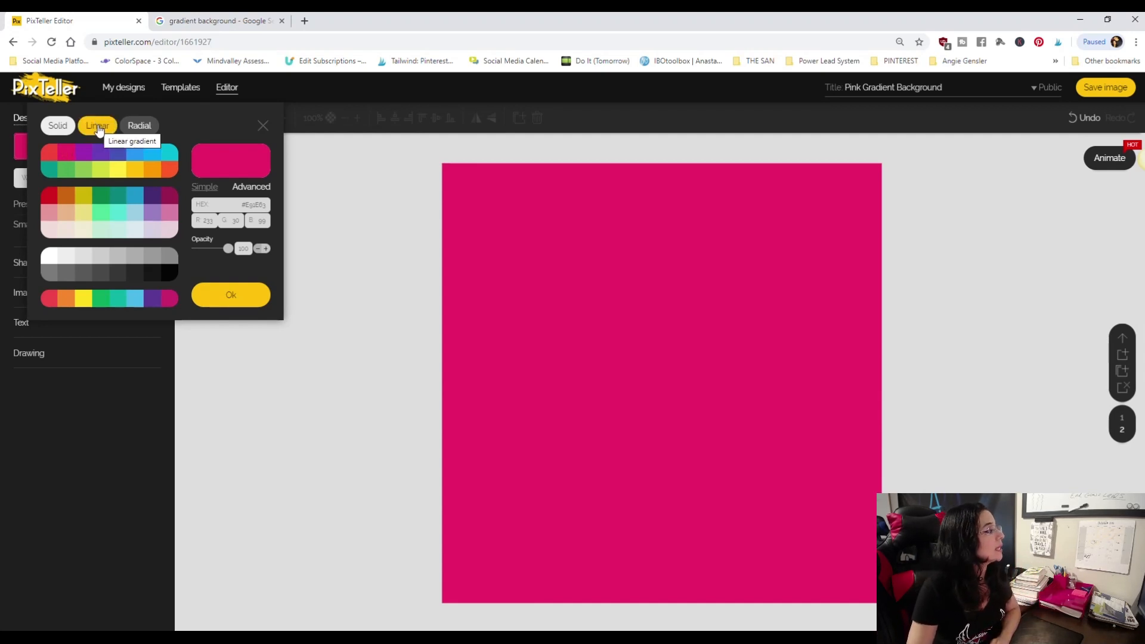
{"action": "left_click", "coordinate": [98, 128]}
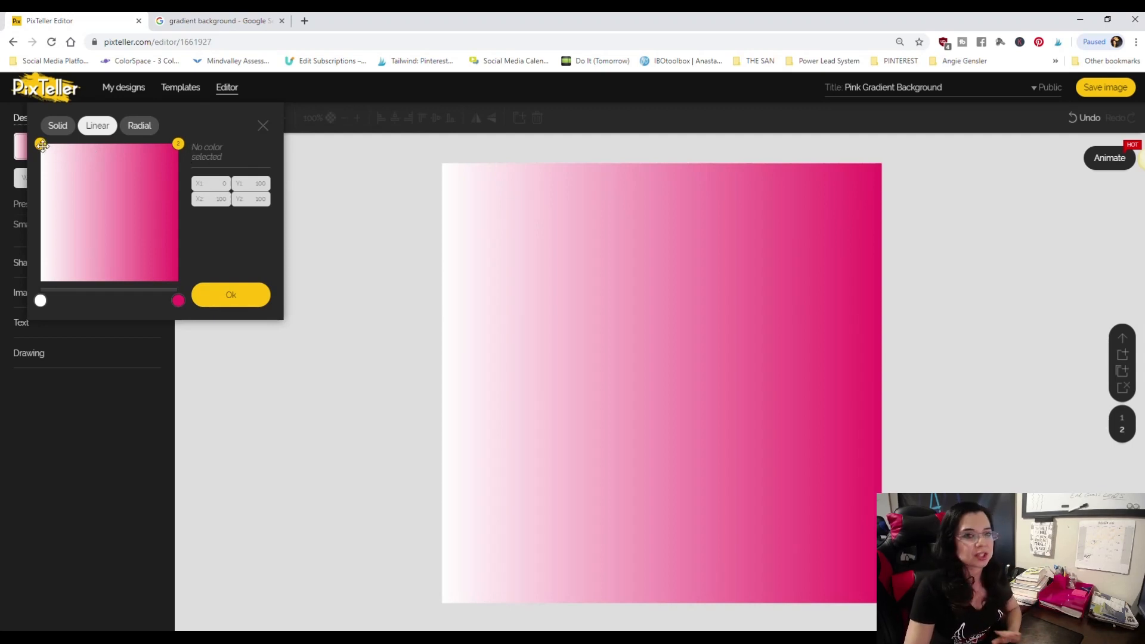
Reposition the linear gradient's two direction handles so it runs diagonally from the upper-left corner to near the lower-right corner, checking the reference gradient image
{"action": "left_click_drag", "start_coordinate": [42, 145], "coordinate": [187, 149]}
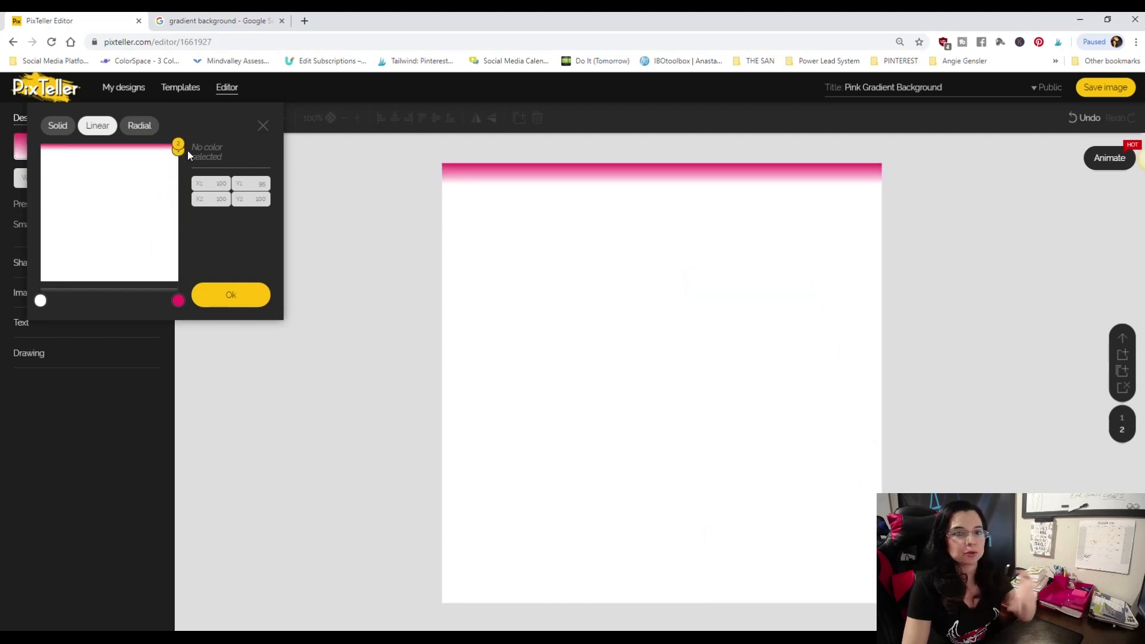
{"action": "left_click_drag", "start_coordinate": [178, 148], "coordinate": [38, 145]}
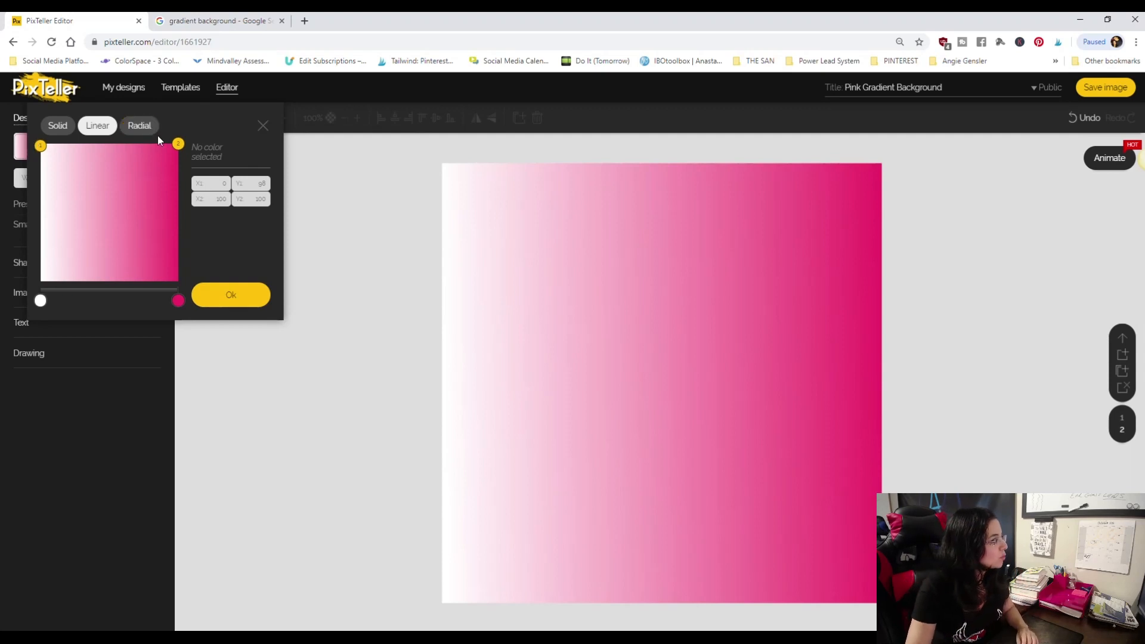
{"action": "left_click_drag", "start_coordinate": [177, 144], "coordinate": [173, 279]}
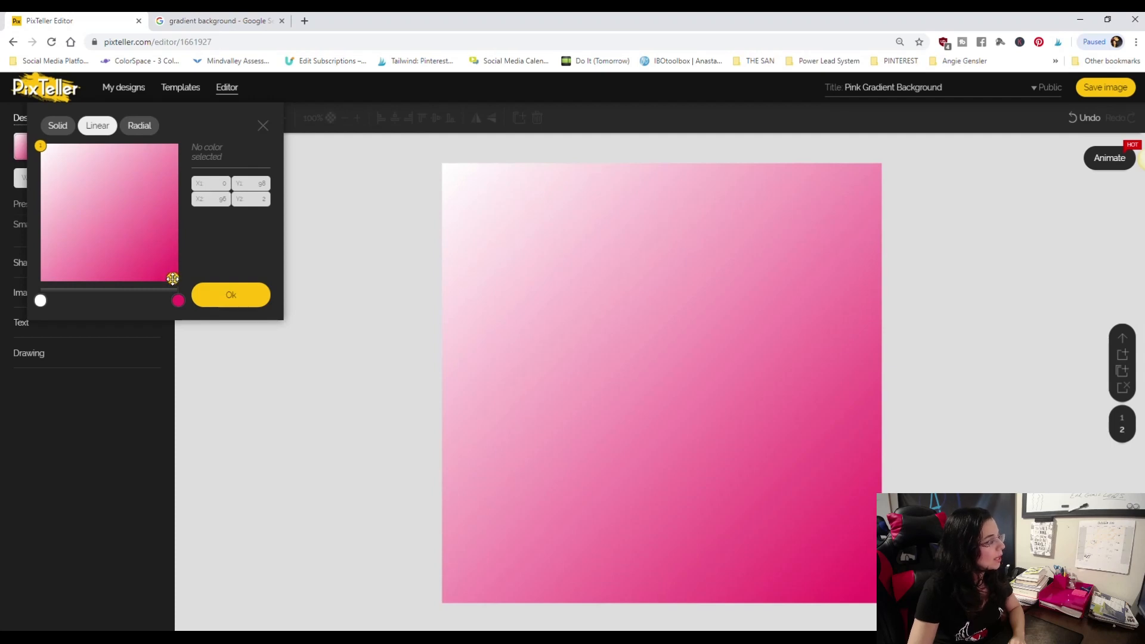
{"action": "left_click_drag", "start_coordinate": [170, 277], "coordinate": [104, 212]}
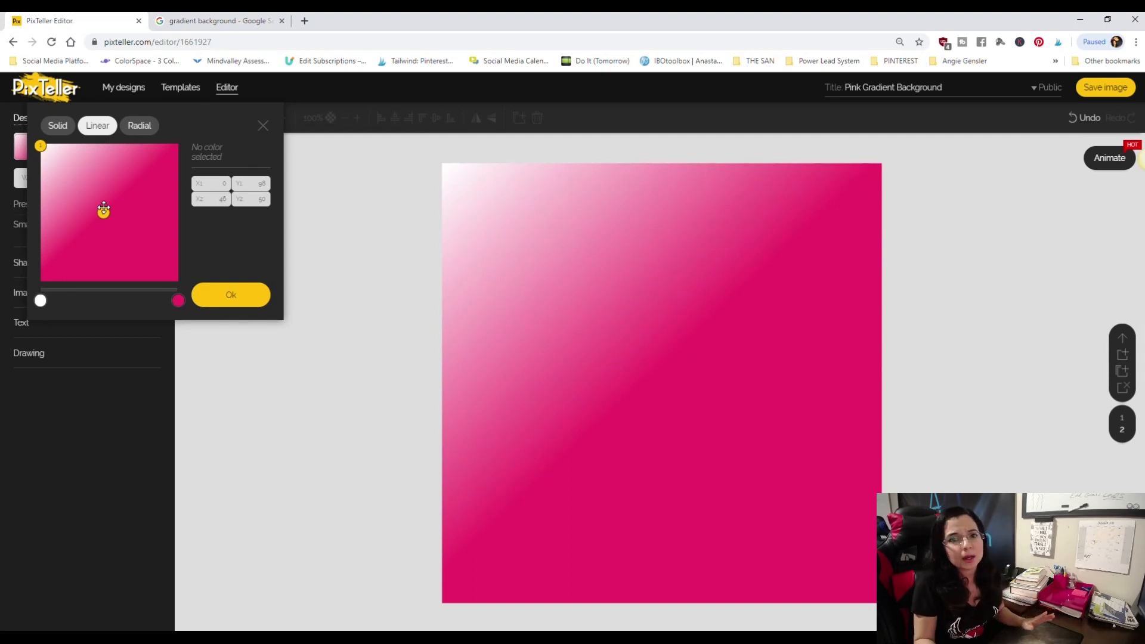
{"action": "left_click", "coordinate": [200, 24]}
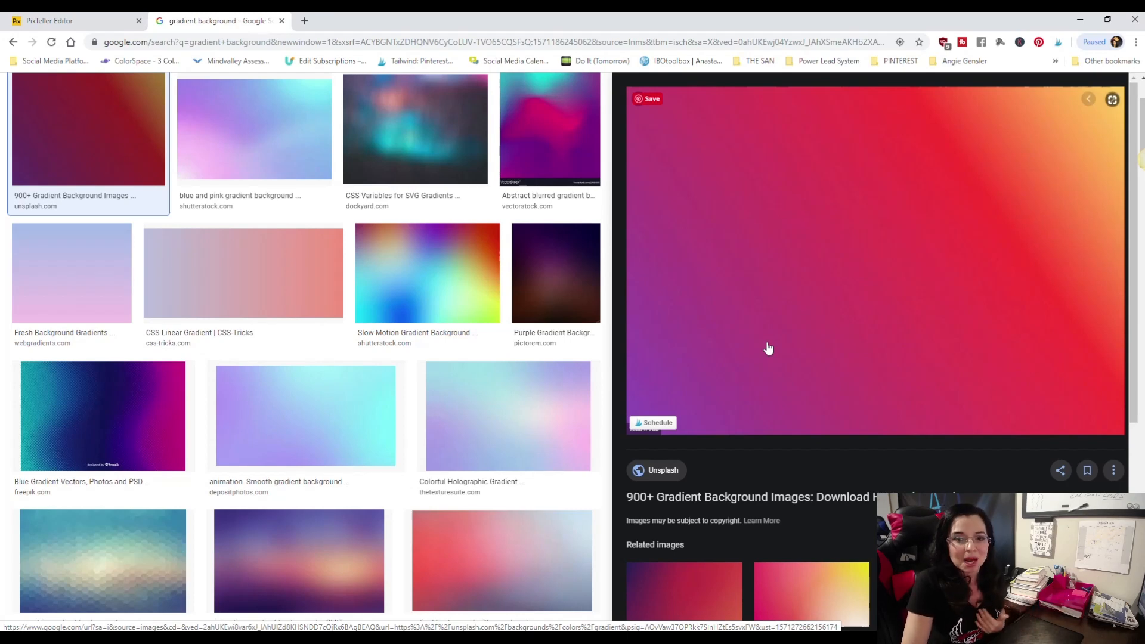
{"action": "left_click", "coordinate": [54, 20]}
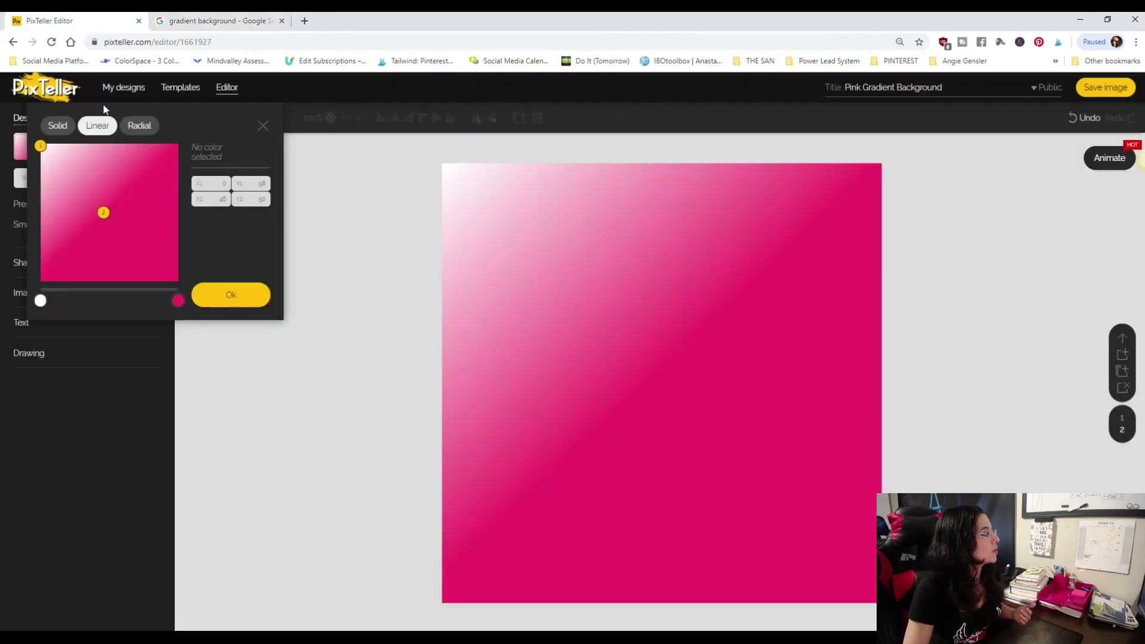
{"action": "left_click_drag", "start_coordinate": [104, 212], "coordinate": [163, 259]}
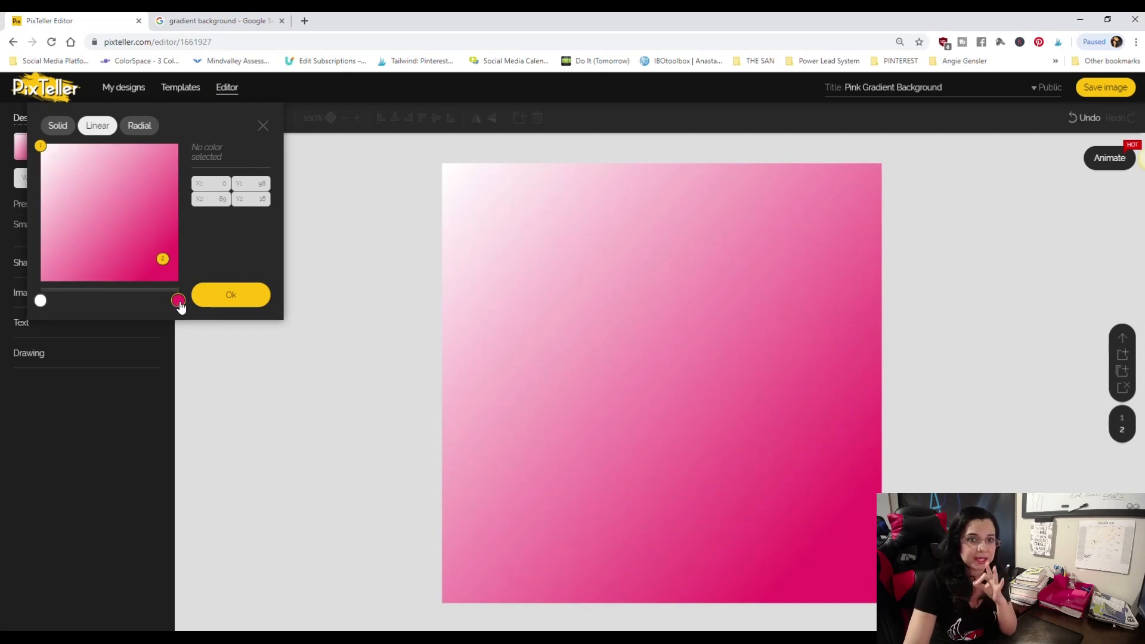
Add a color stop about a third of the way along the gradient and set it to yellow #FFEB3B
{"action": "left_click", "coordinate": [84, 293]}
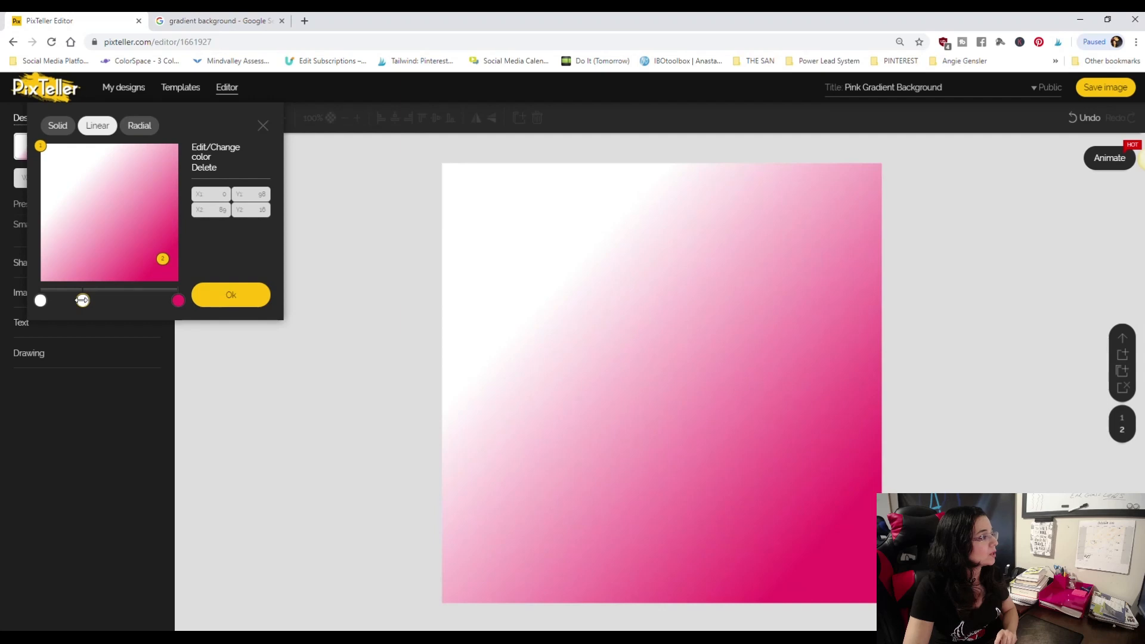
{"action": "left_click", "coordinate": [215, 150]}
{"action": "left_click", "coordinate": [116, 169]}
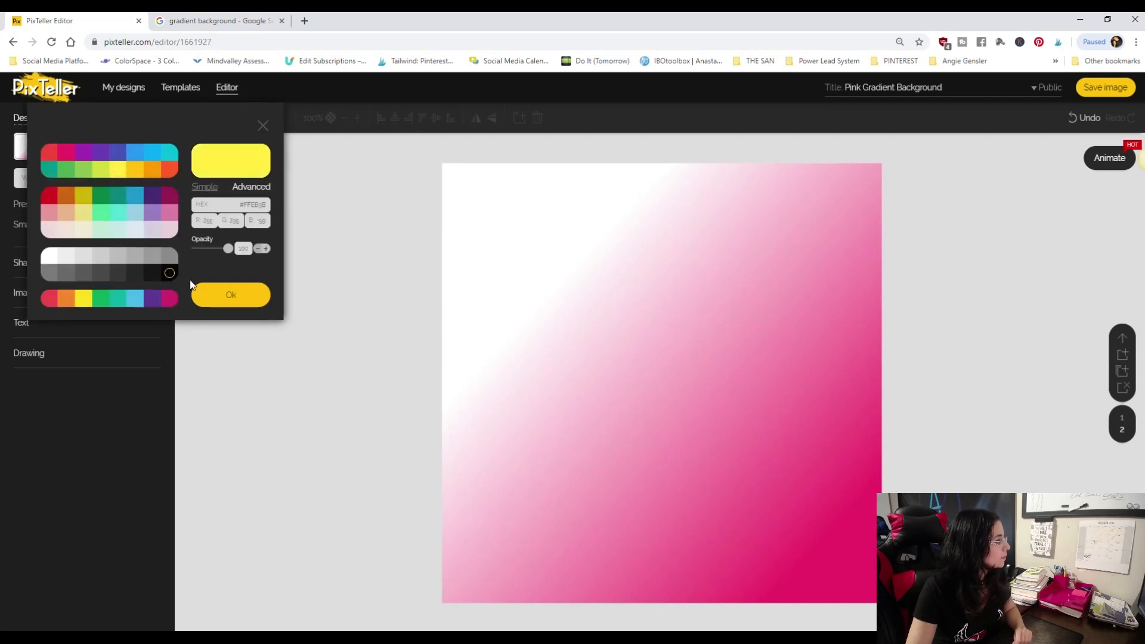
{"action": "left_click", "coordinate": [231, 301]}
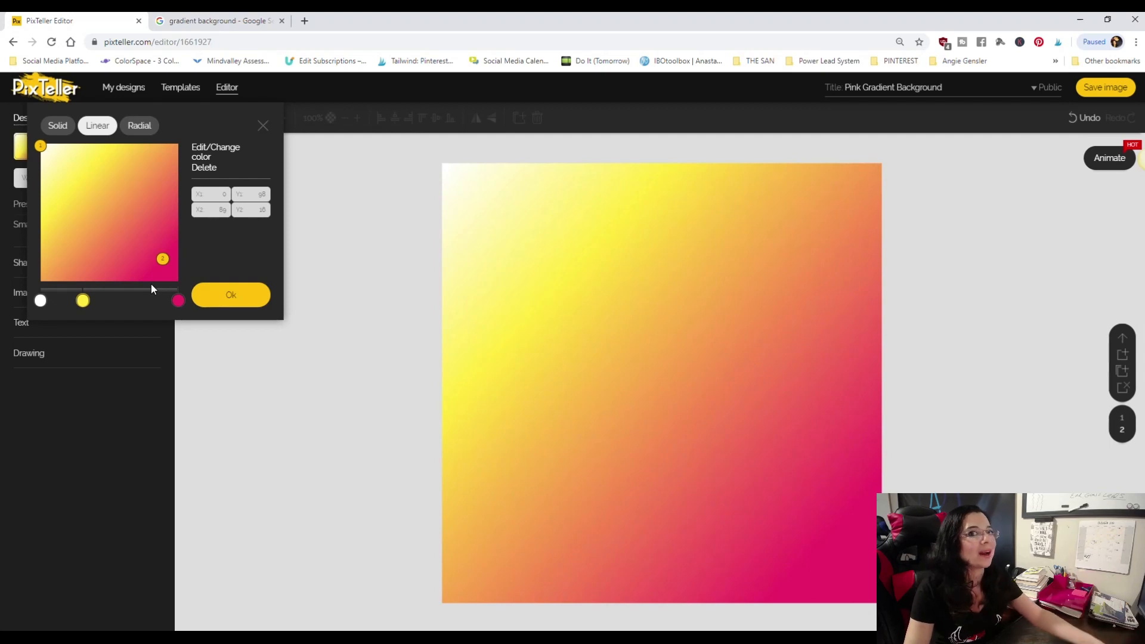
Move the yellow stop to about the gradient's middle, add a second white stop before it, and apply the background
{"action": "mouse_move", "coordinate": [83, 301]}
{"action": "left_mouse_down"}
{"action": "mouse_move", "coordinate": [161, 301]}
{"action": "mouse_move", "coordinate": [105, 300]}
{"action": "left_mouse_up"}
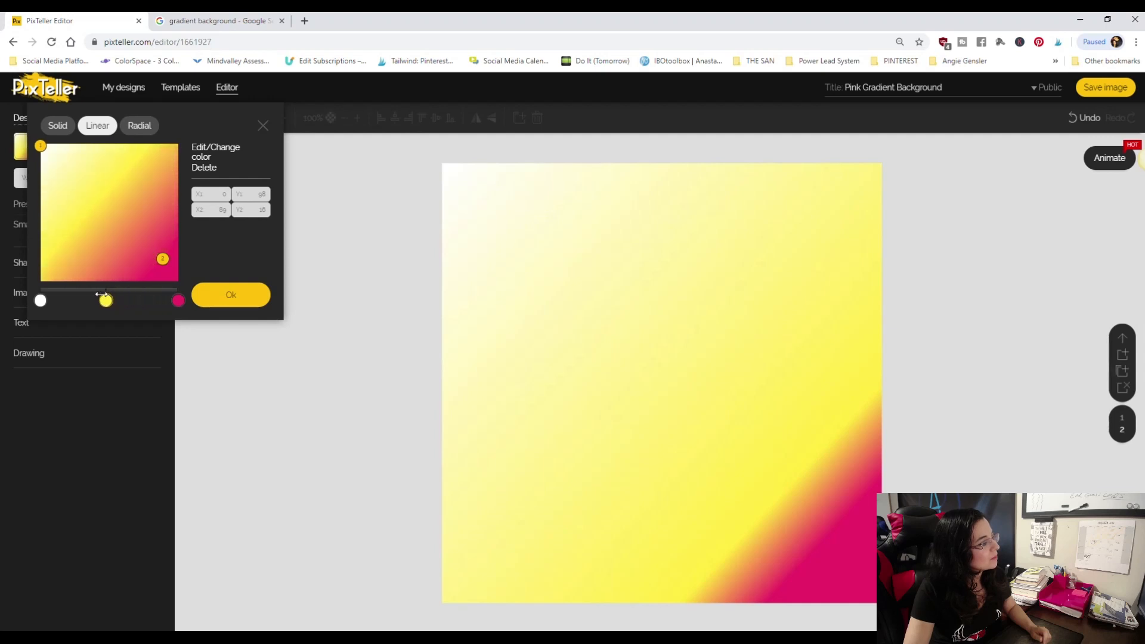
{"action": "left_click", "coordinate": [88, 296]}
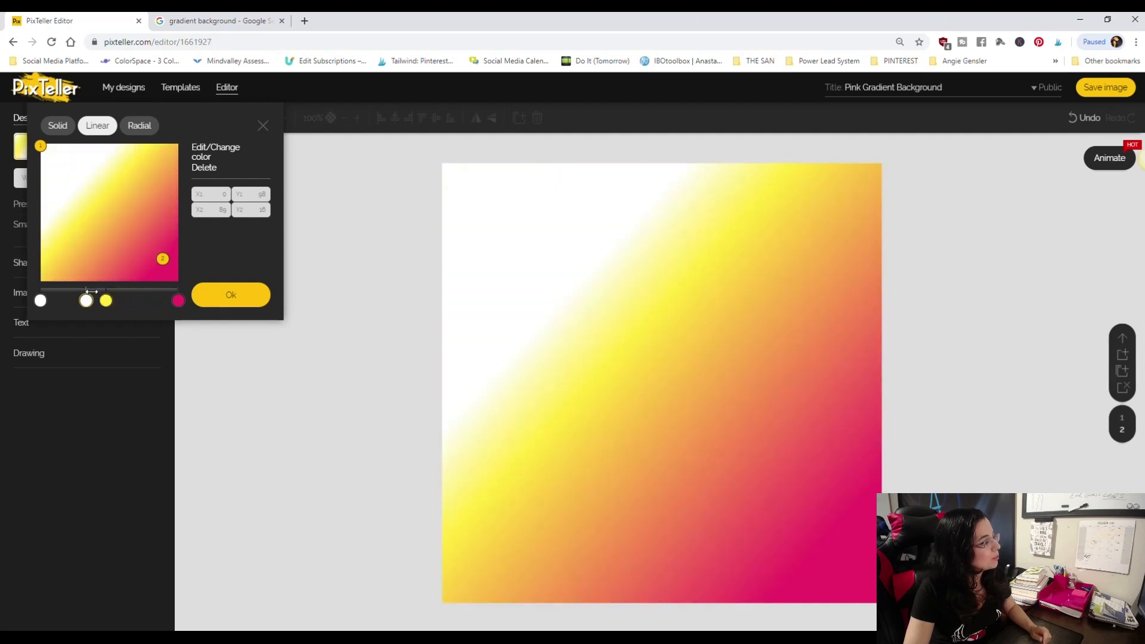
{"action": "left_click_drag", "start_coordinate": [85, 300], "coordinate": [67, 299]}
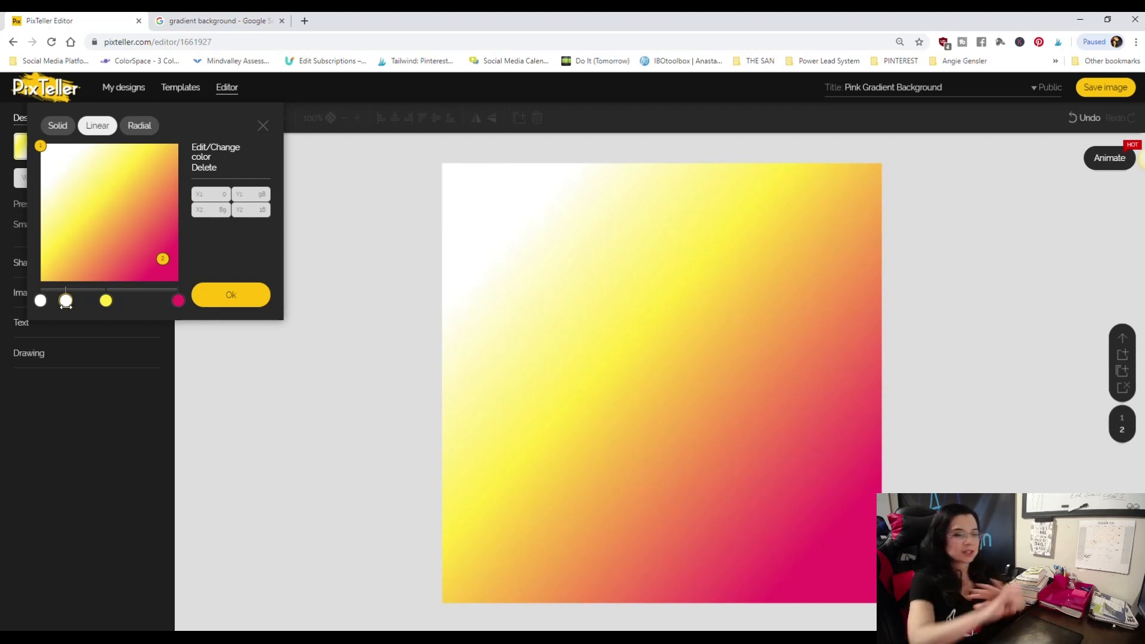
{"action": "left_click", "coordinate": [232, 296]}
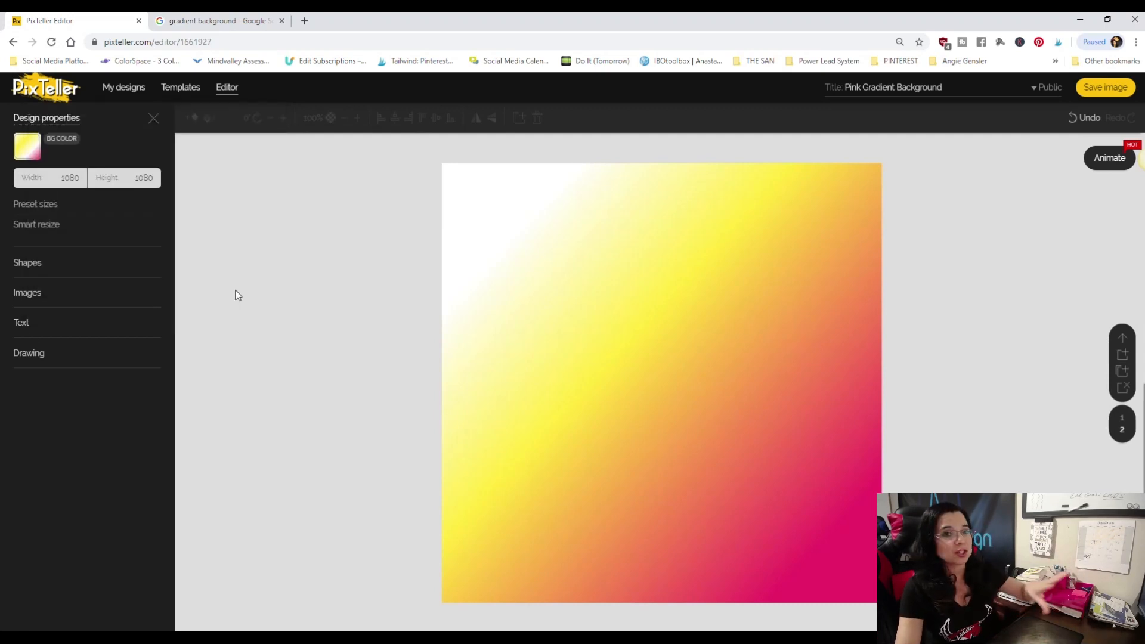
Try cyan, orange-red #FF5722 and dark purple #43276E on the background gradient's pink end stop, then return it to pink #E91E63
{"action": "left_click", "coordinate": [33, 152]}
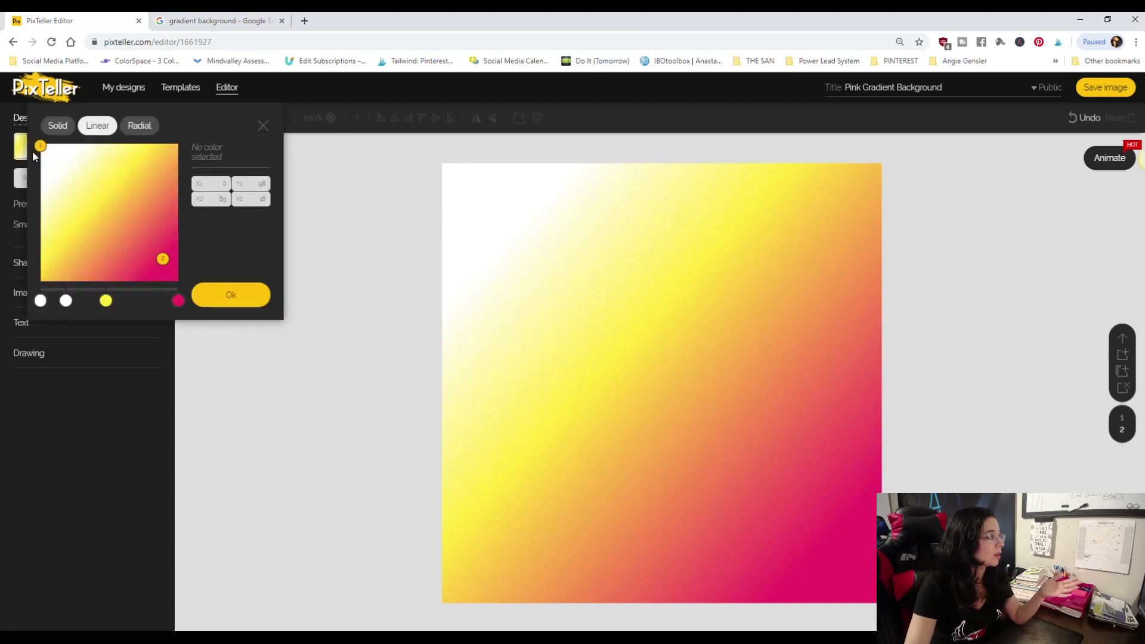
{"action": "left_click", "coordinate": [178, 302]}
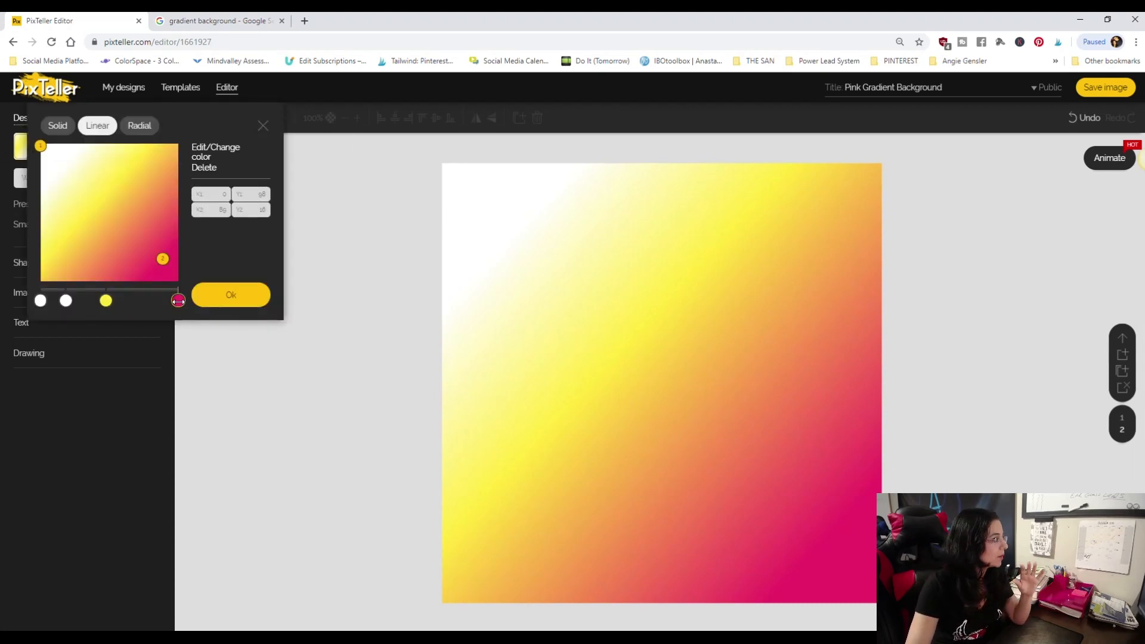
{"action": "left_click", "coordinate": [205, 147]}
{"action": "left_click", "coordinate": [169, 152]}
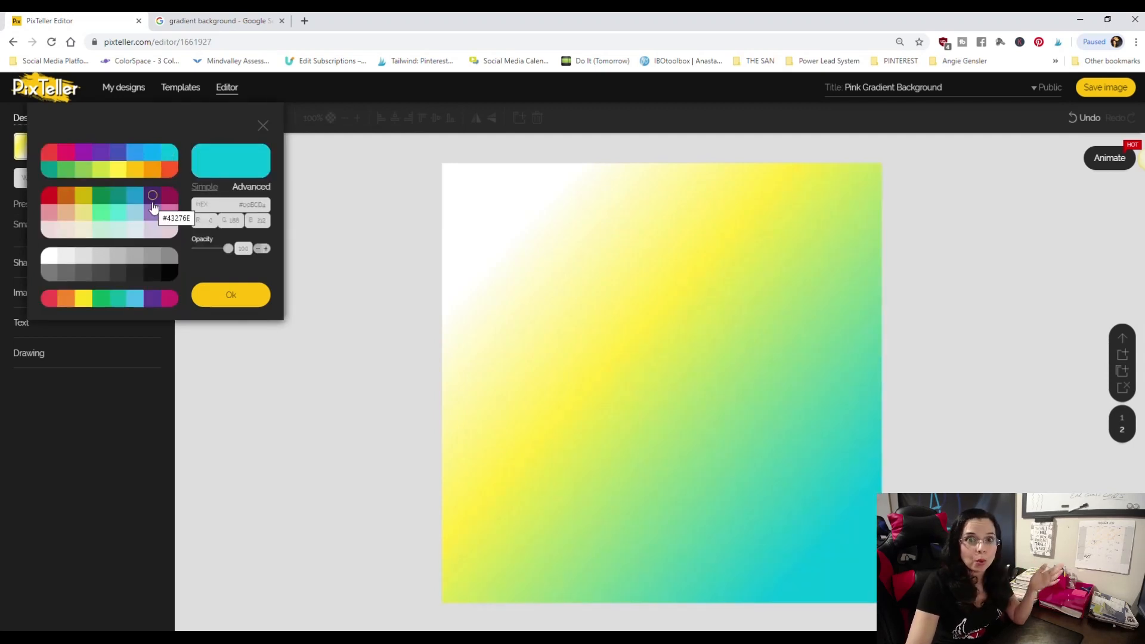
{"action": "left_click", "coordinate": [165, 174]}
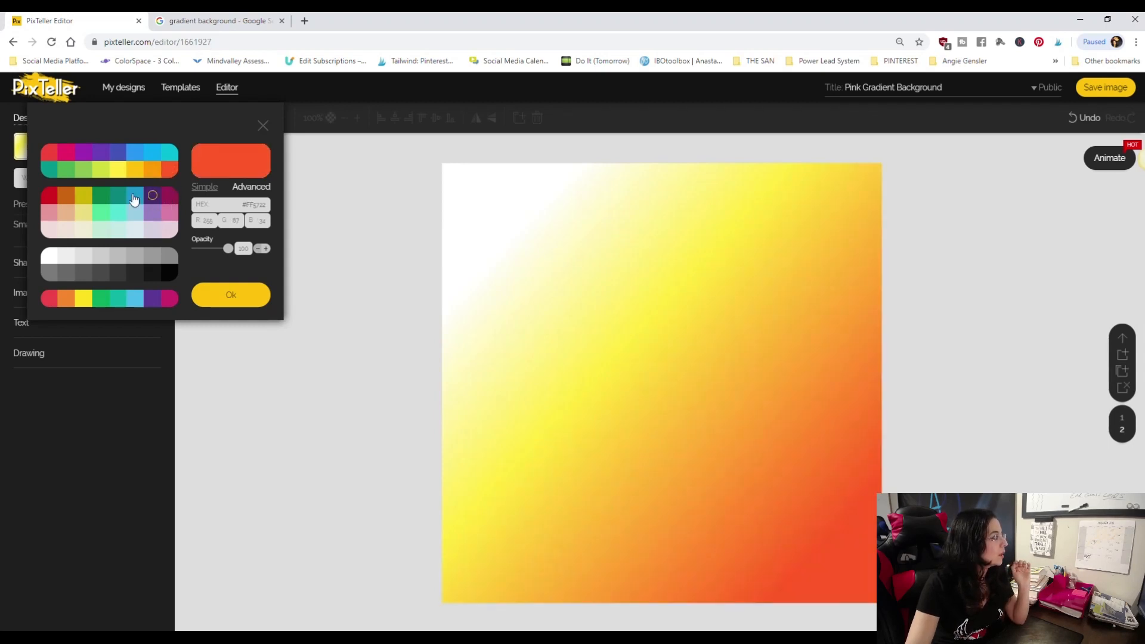
{"action": "left_click", "coordinate": [152, 196]}
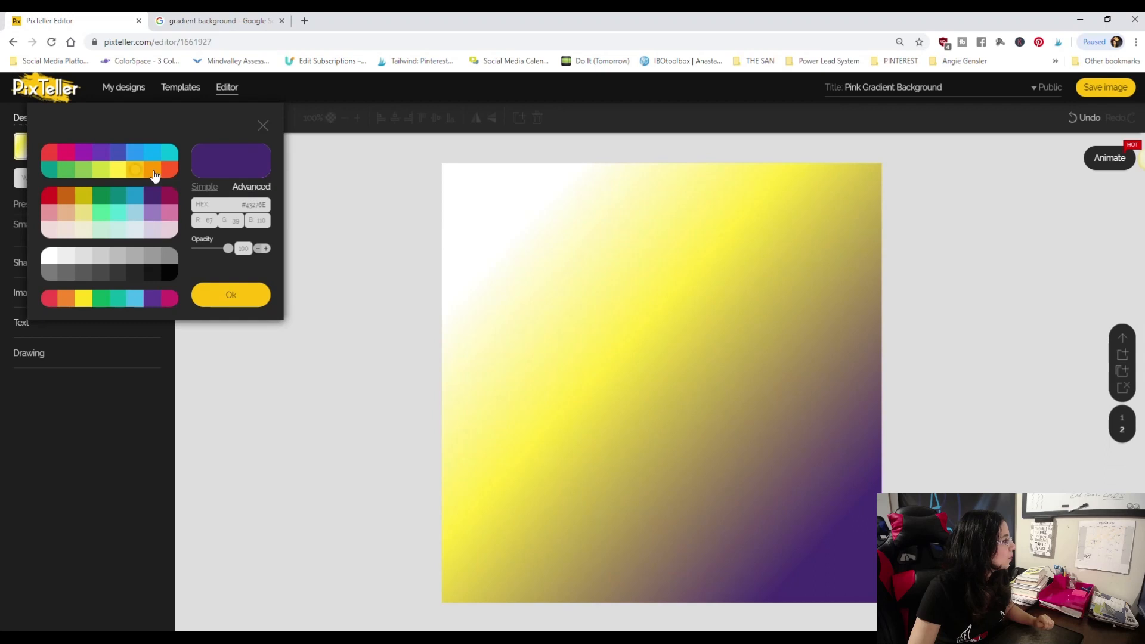
{"action": "left_click", "coordinate": [67, 154]}
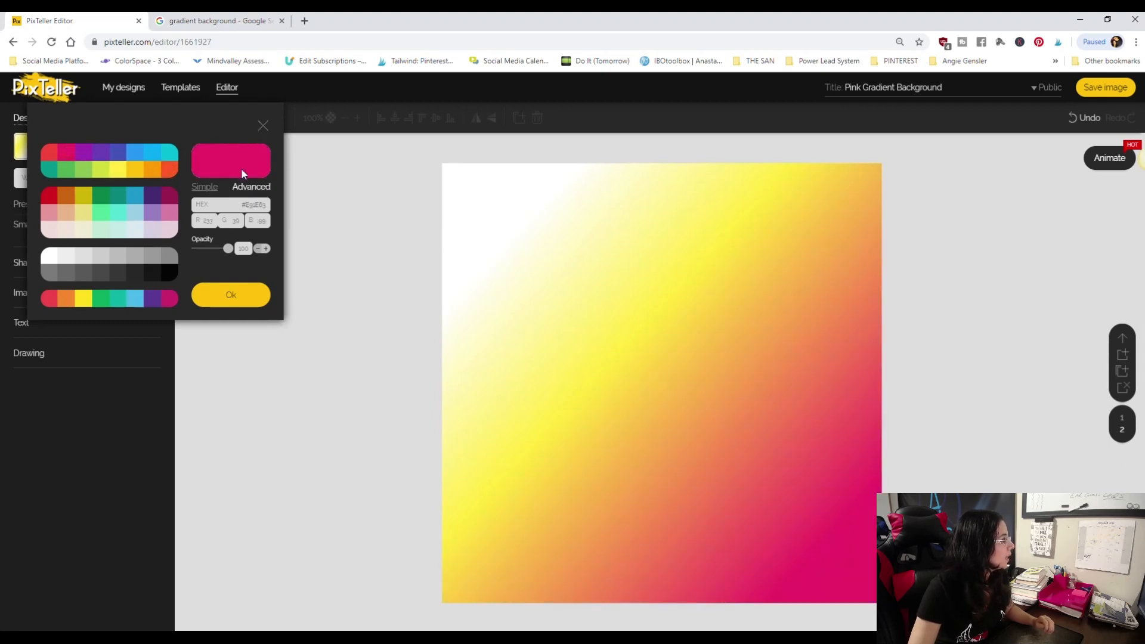
View the Advanced and Simple color pickers for the pink end stop, then close the color choice without applying it
{"action": "left_click", "coordinate": [263, 198]}
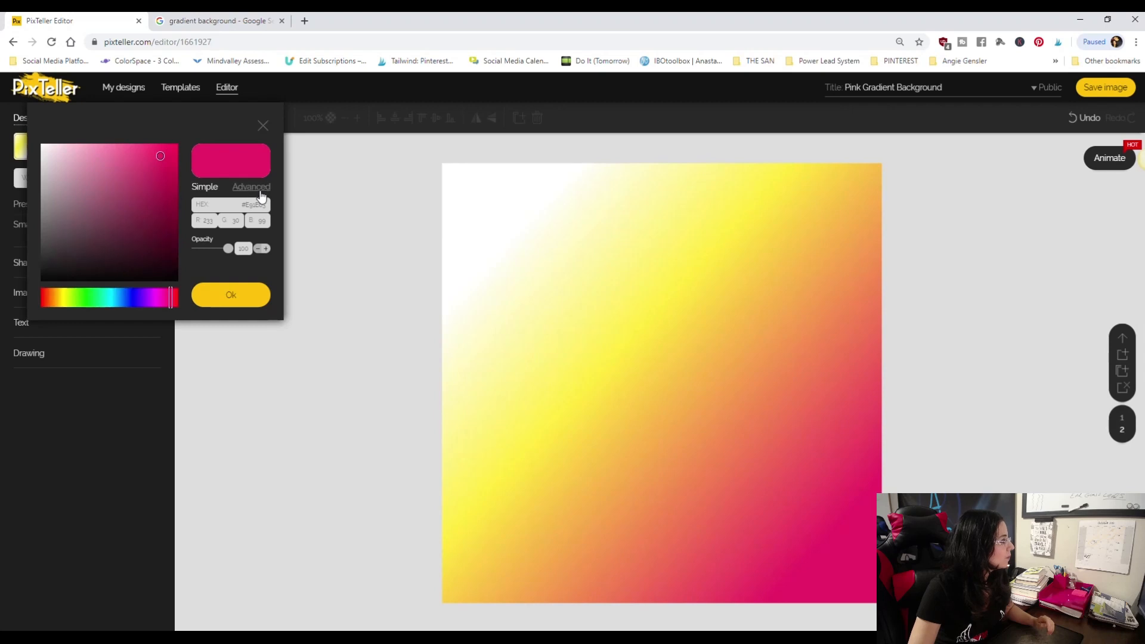
{"action": "left_click", "coordinate": [206, 189]}
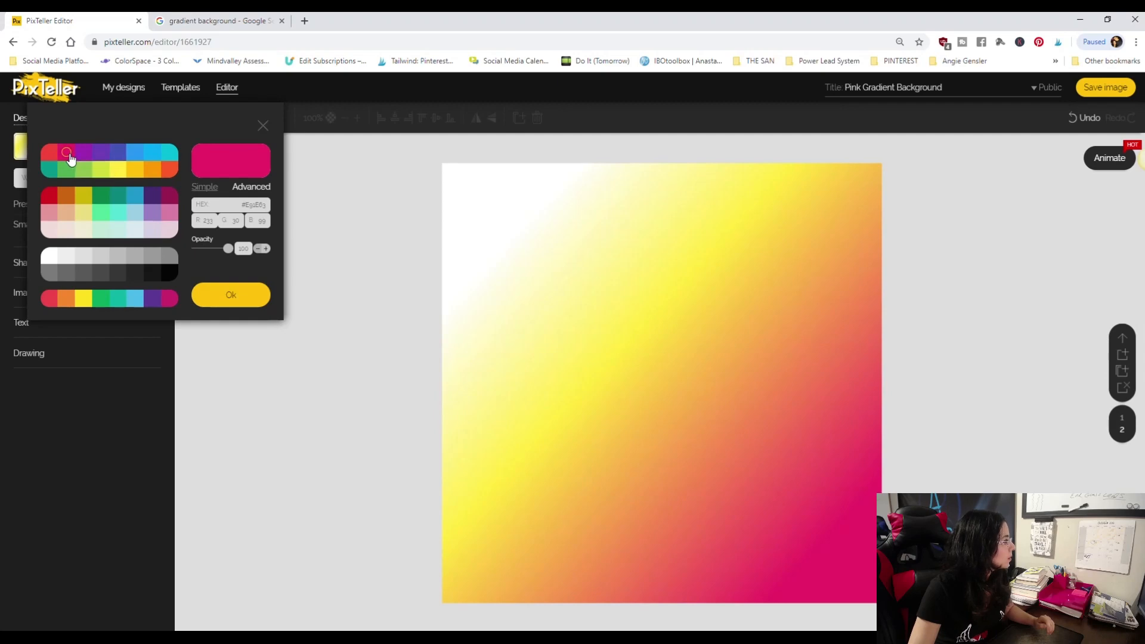
{"action": "left_click", "coordinate": [254, 190]}
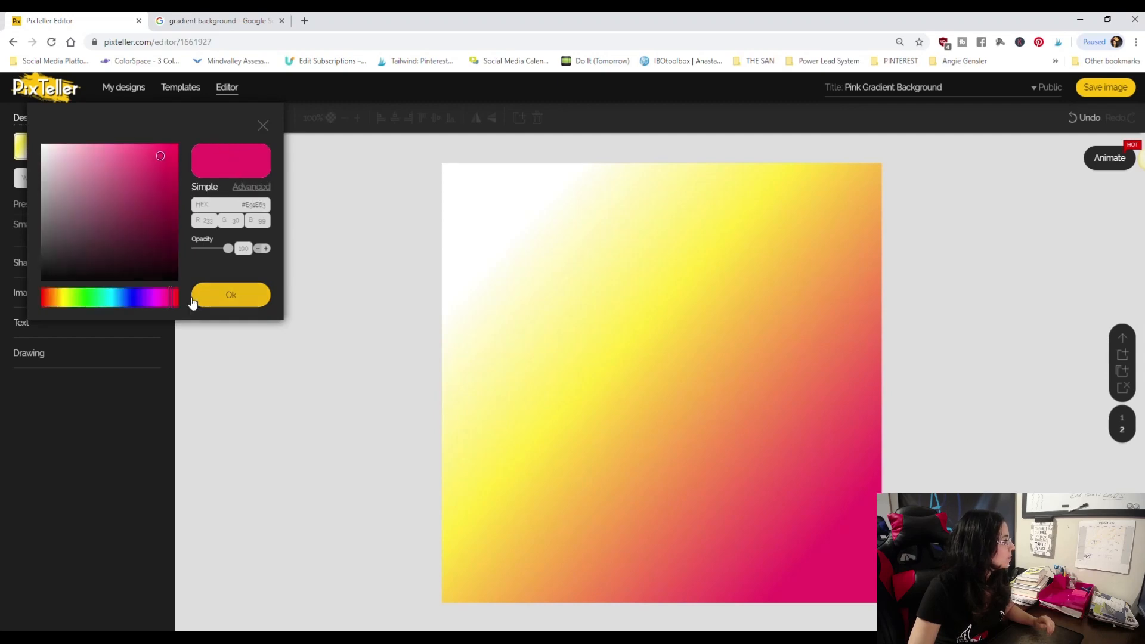
{"action": "left_click", "coordinate": [261, 127]}
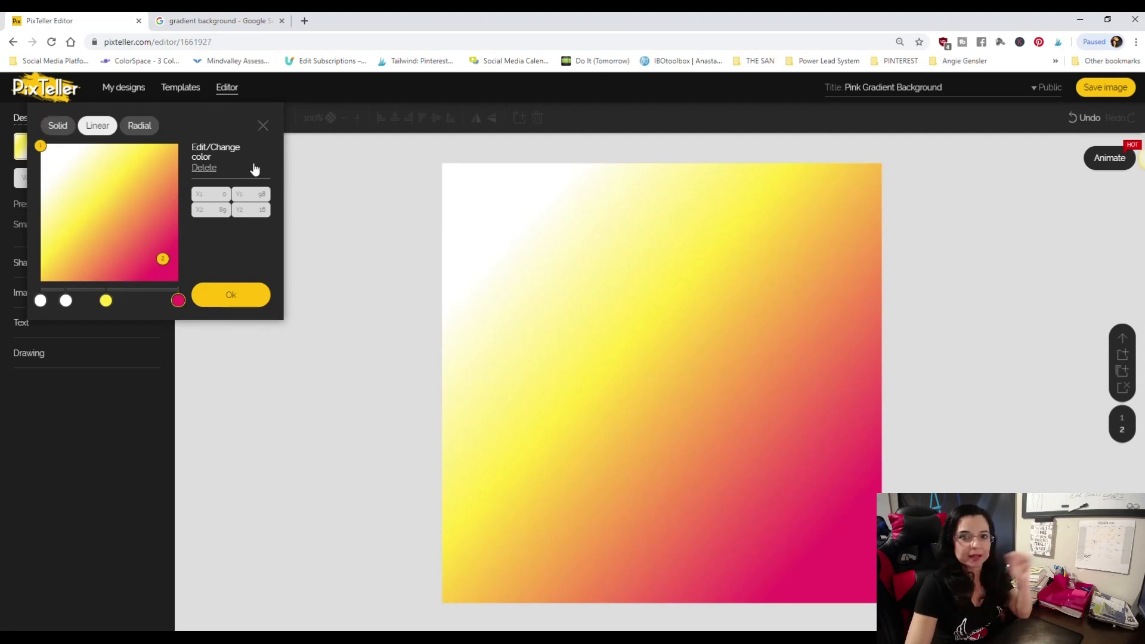
Reposition the gradient's two direction handles so it runs from the lower-right corner (100, 0) to near the upper-left corner (14, 84)
{"action": "left_click_drag", "start_coordinate": [162, 259], "coordinate": [48, 207]}
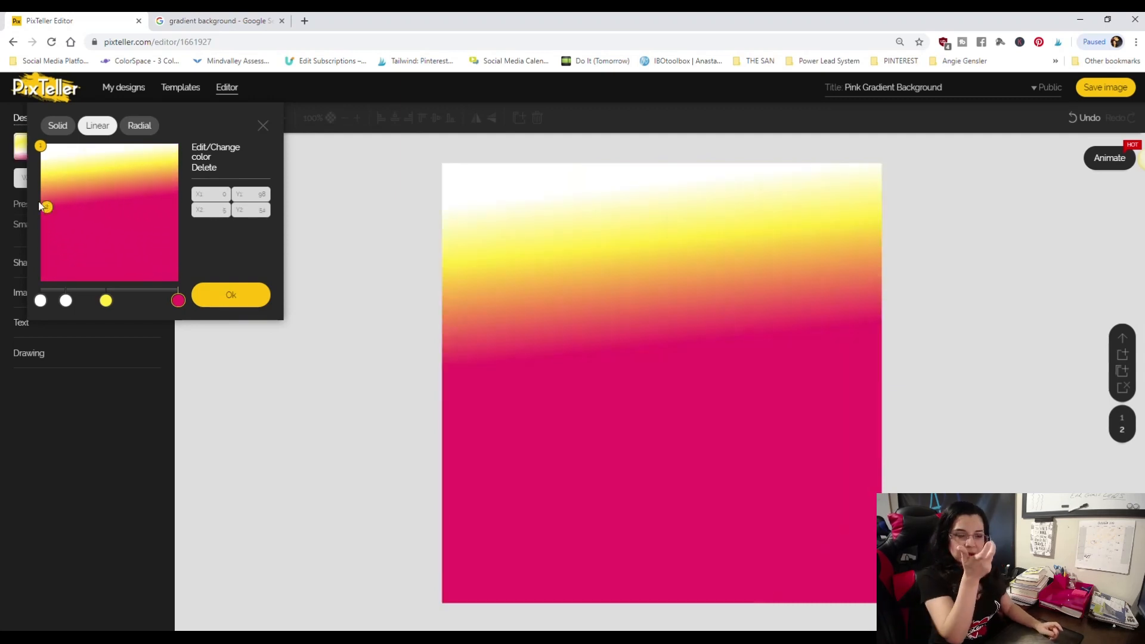
{"action": "left_click_drag", "start_coordinate": [40, 145], "coordinate": [194, 207]}
{"action": "left_click_drag", "start_coordinate": [47, 207], "coordinate": [59, 165]}
{"action": "left_click_drag", "start_coordinate": [174, 196], "coordinate": [174, 285]}
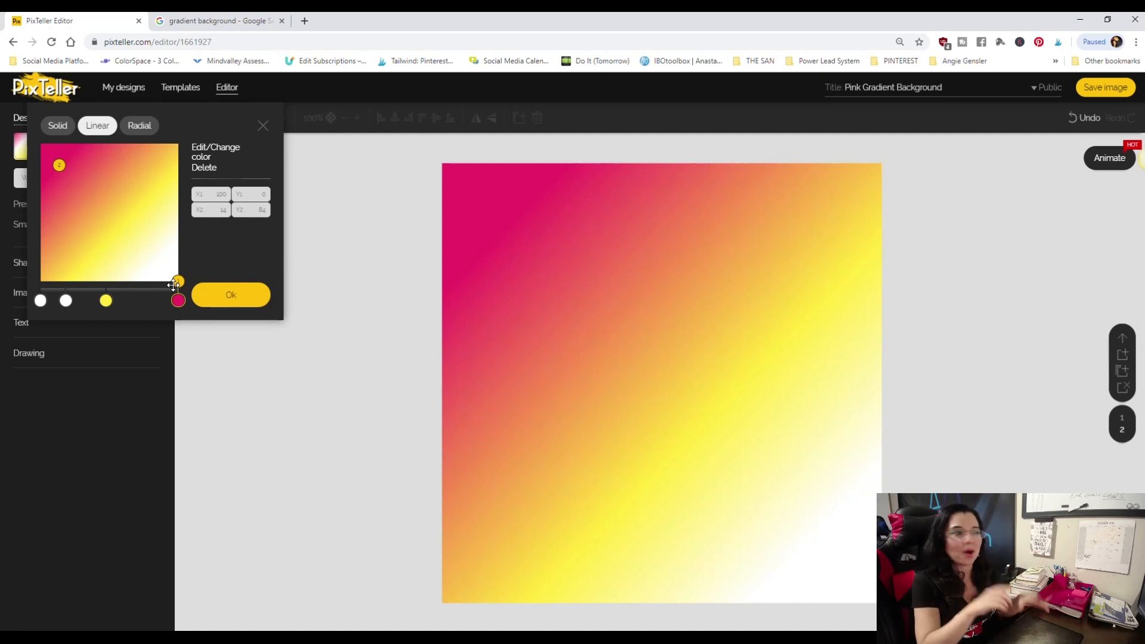
Add two white color stops between the yellow and pink stops, at about 70% and 83% of the gradient
{"action": "left_click", "coordinate": [136, 300]}
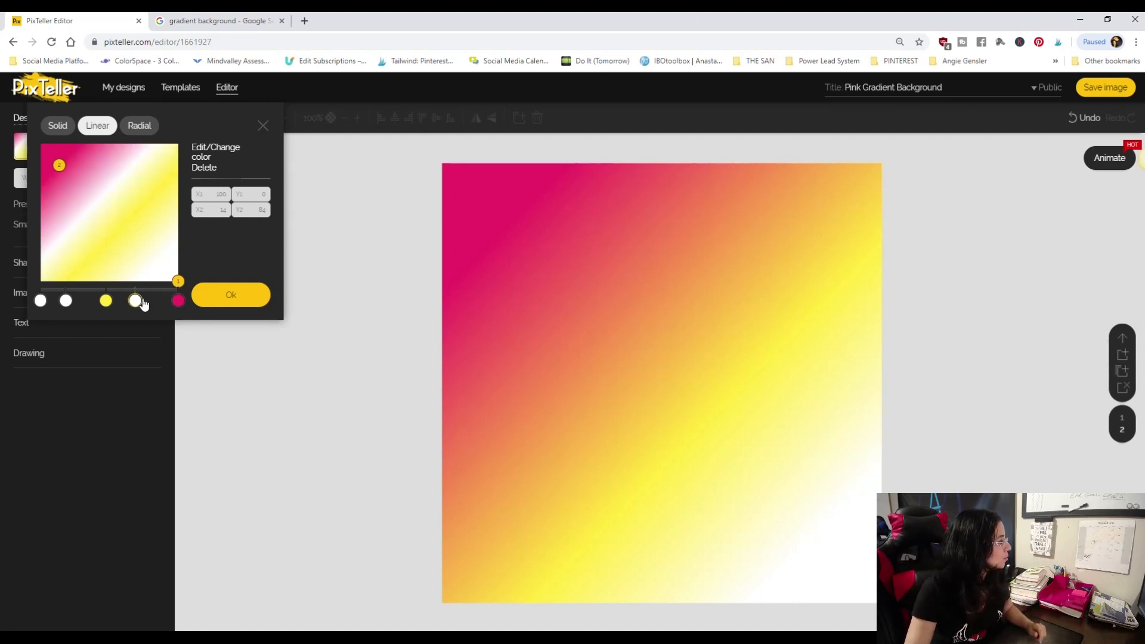
{"action": "left_click", "coordinate": [153, 300]}
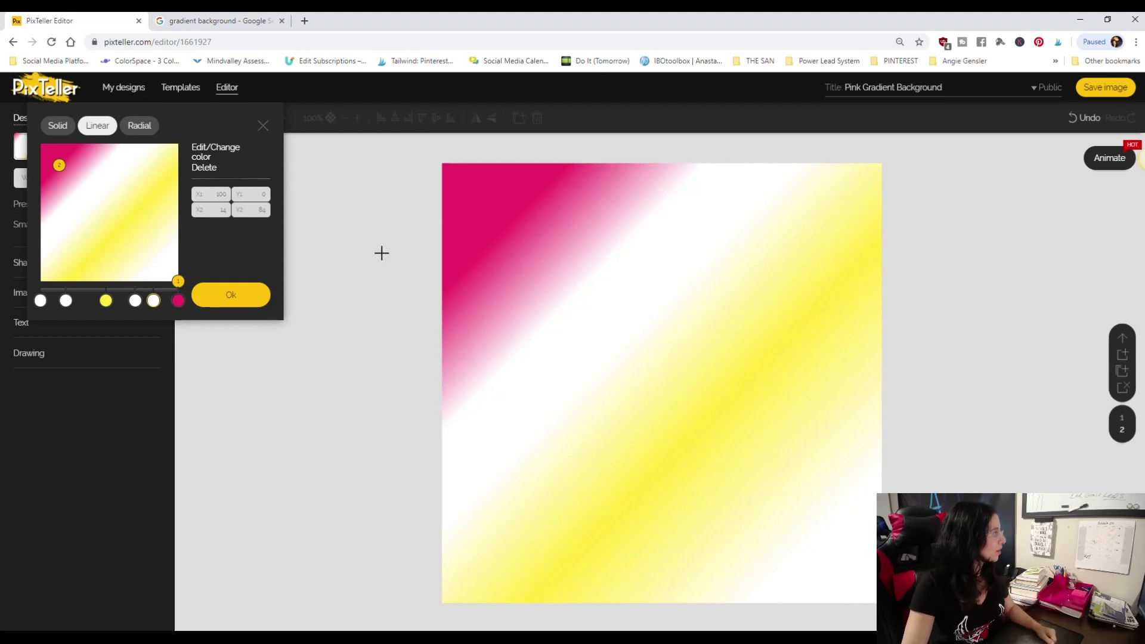
{"action": "left_click_drag", "start_coordinate": [154, 301], "coordinate": [155, 301]}
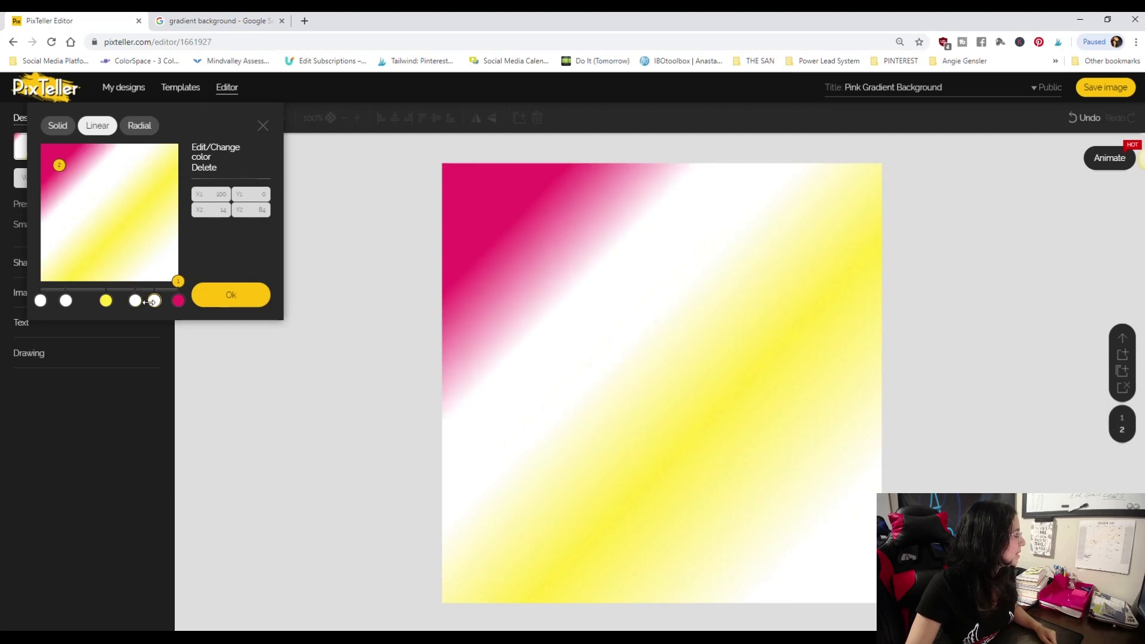
Try orange #FF9800 and cyan #00FFFF on the white stop nearest the pink one, then cancel the color change
{"action": "left_click", "coordinate": [210, 156]}
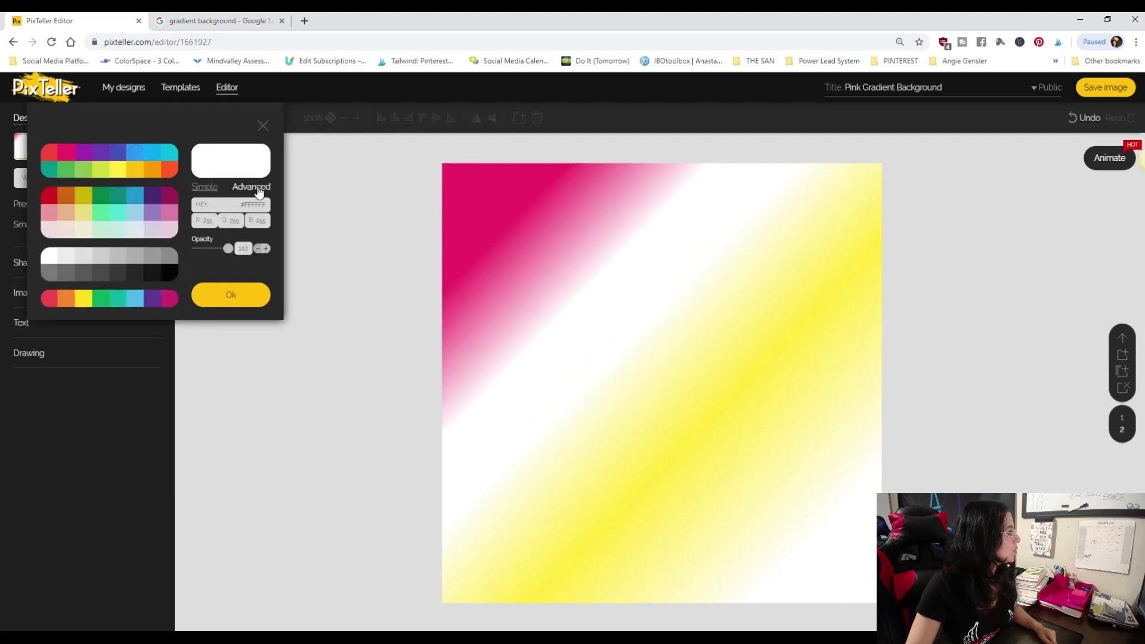
{"action": "left_click", "coordinate": [152, 171]}
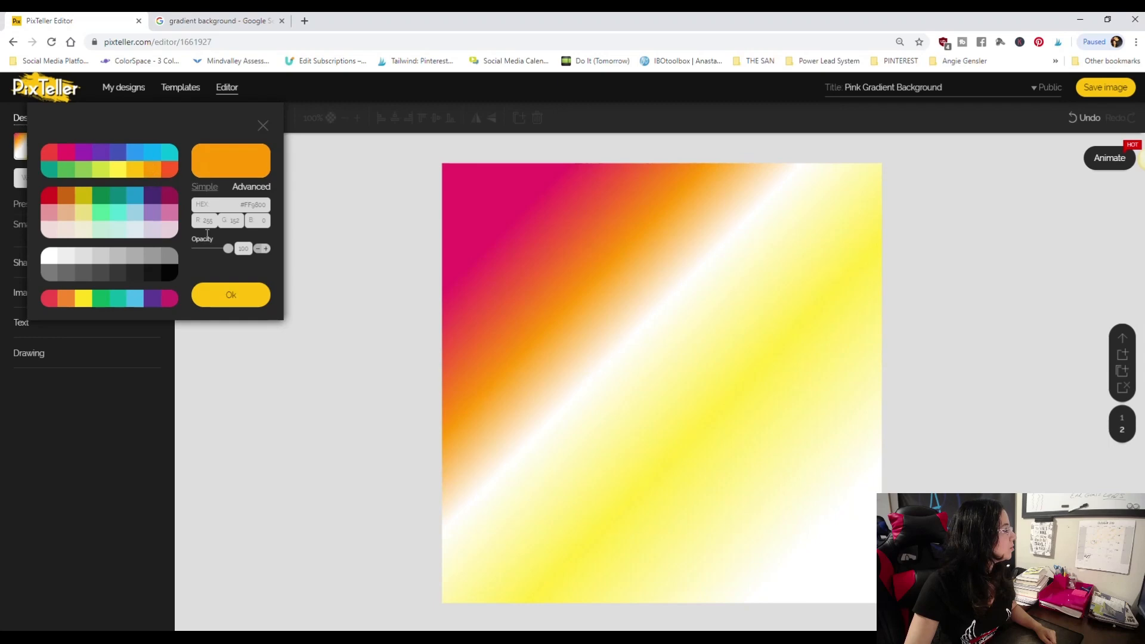
{"action": "left_click", "coordinate": [253, 189]}
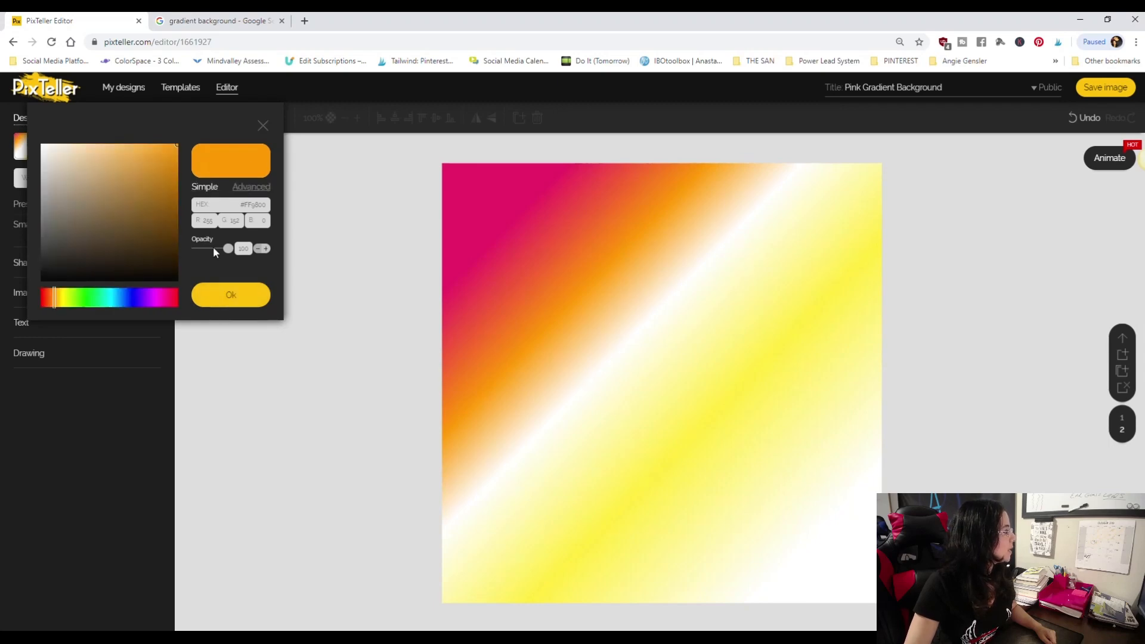
{"action": "left_click", "coordinate": [109, 296]}
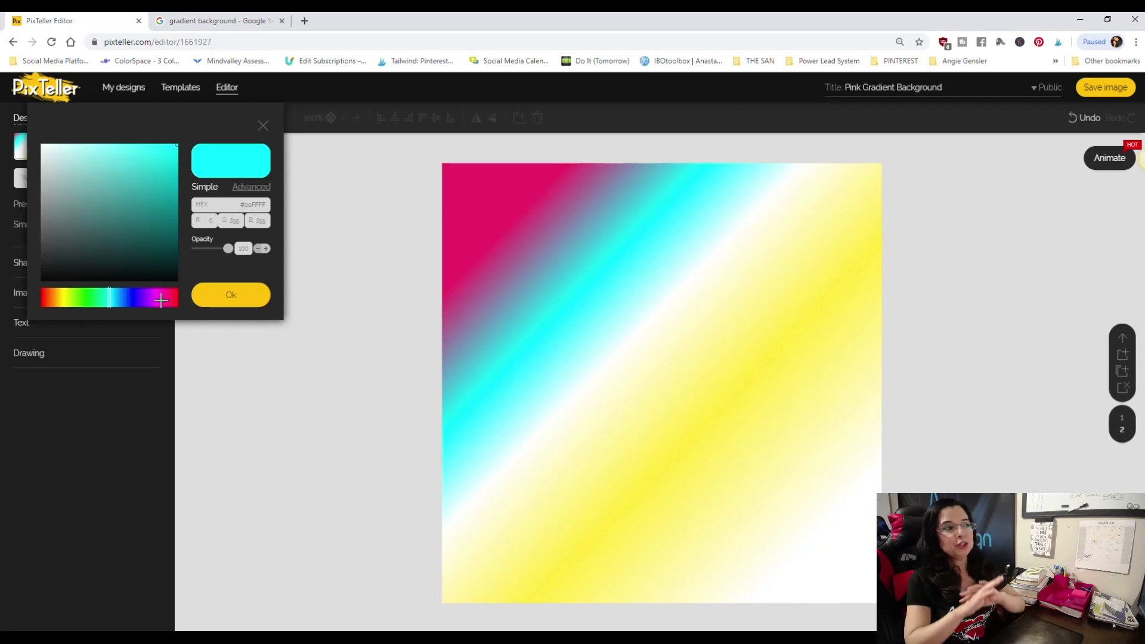
{"action": "left_click", "coordinate": [263, 126]}
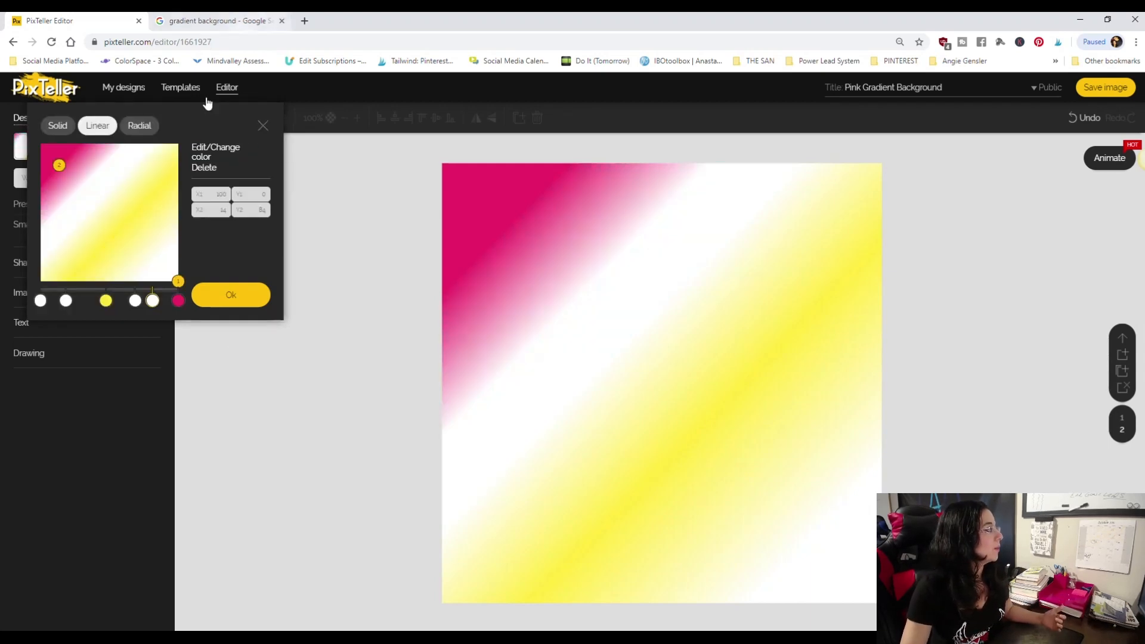
Leave the editor without saving the changes and open the saved design "Pink Gradient Background with Image" from the personal designs
{"action": "left_click", "coordinate": [513, 112]}
{"action": "left_click", "coordinate": [123, 88]}
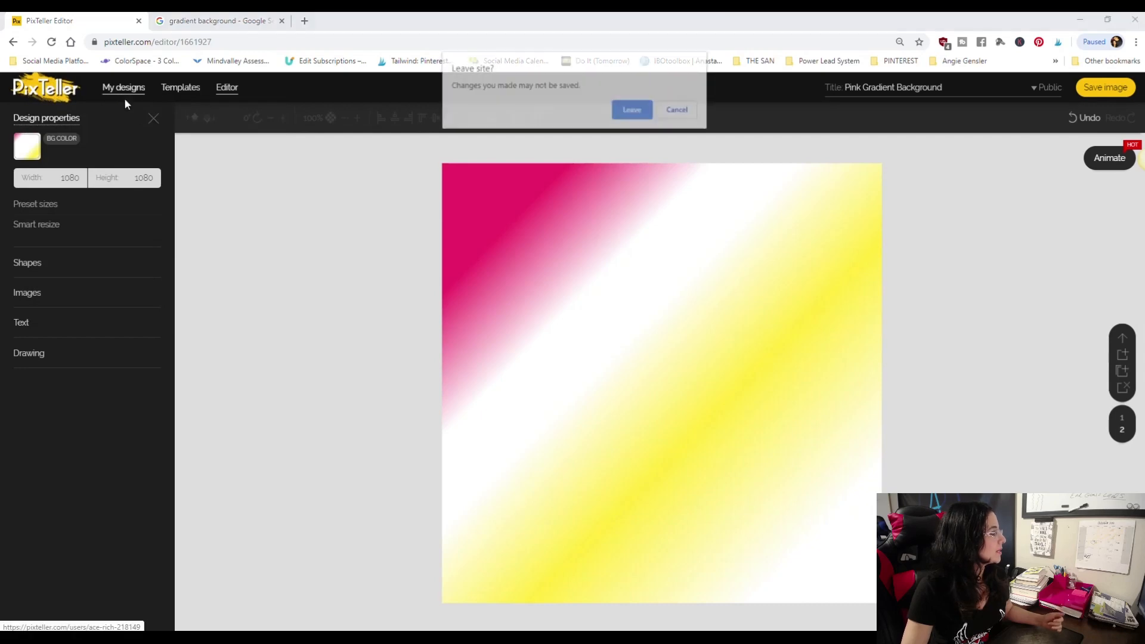
{"action": "left_click", "coordinate": [633, 110]}
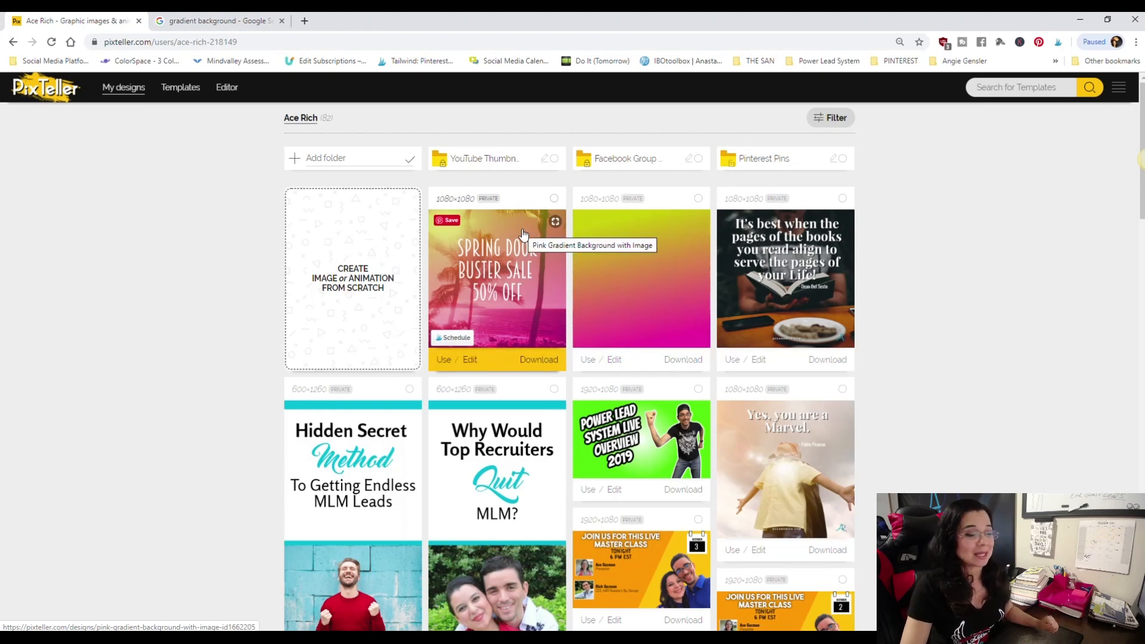
{"action": "left_click", "coordinate": [524, 233]}
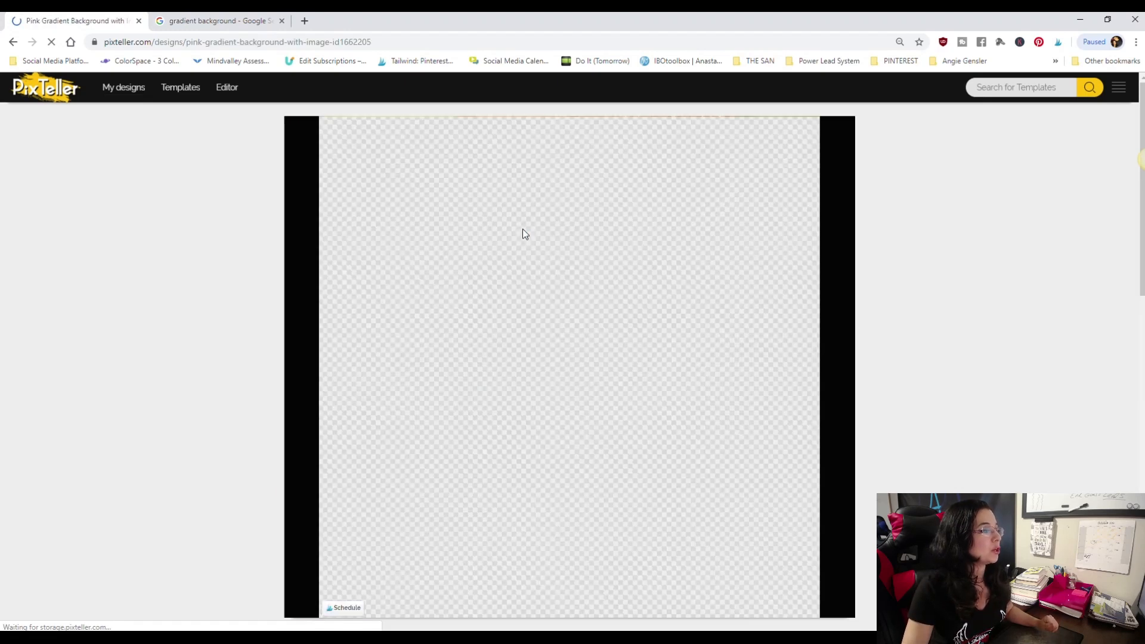